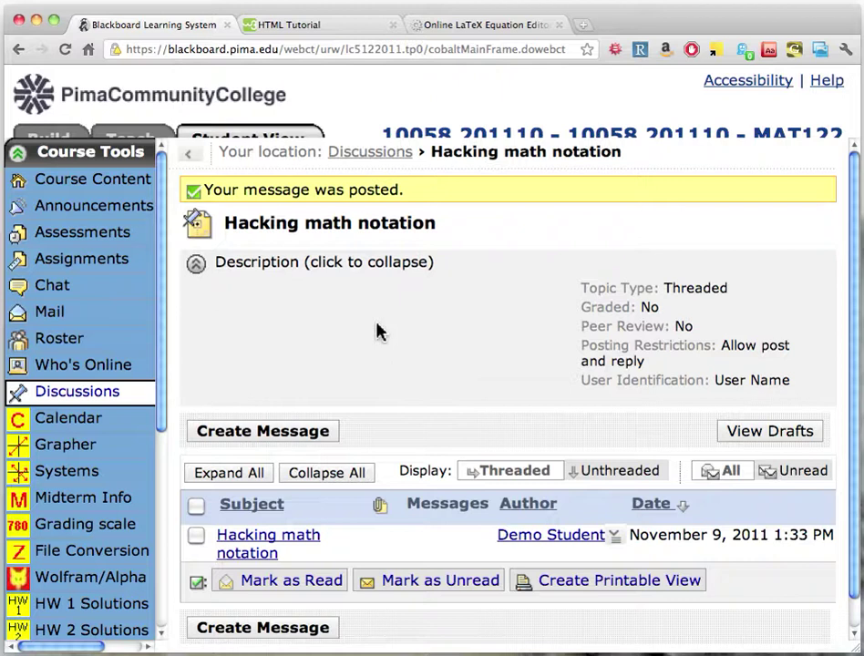
Open the "Hacking math notation" message, then reposition and enlarge its window to show more of the text.
{"action": "left_click", "coordinate": [293, 544]}
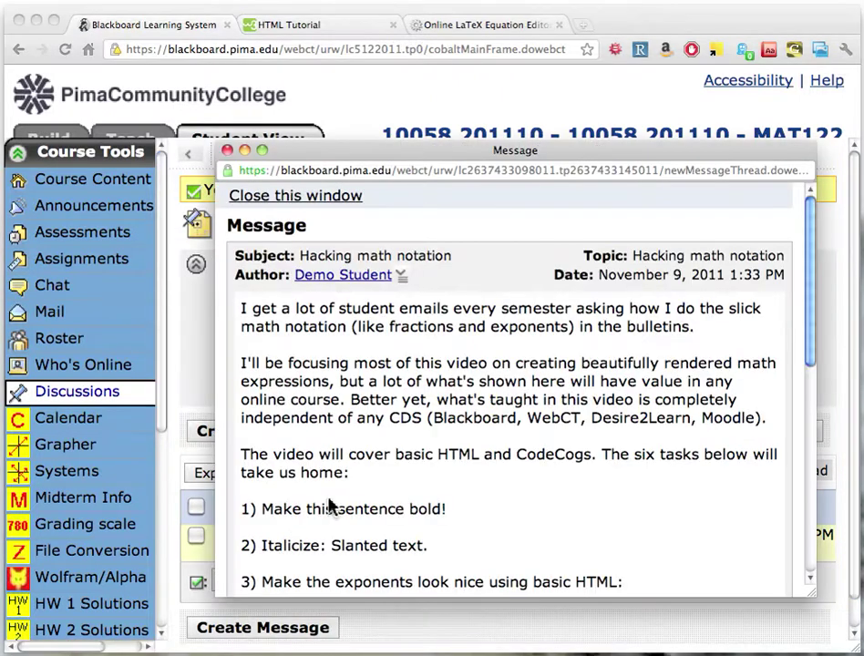
{"action": "left_click_drag", "start_coordinate": [378, 152], "coordinate": [287, 17]}
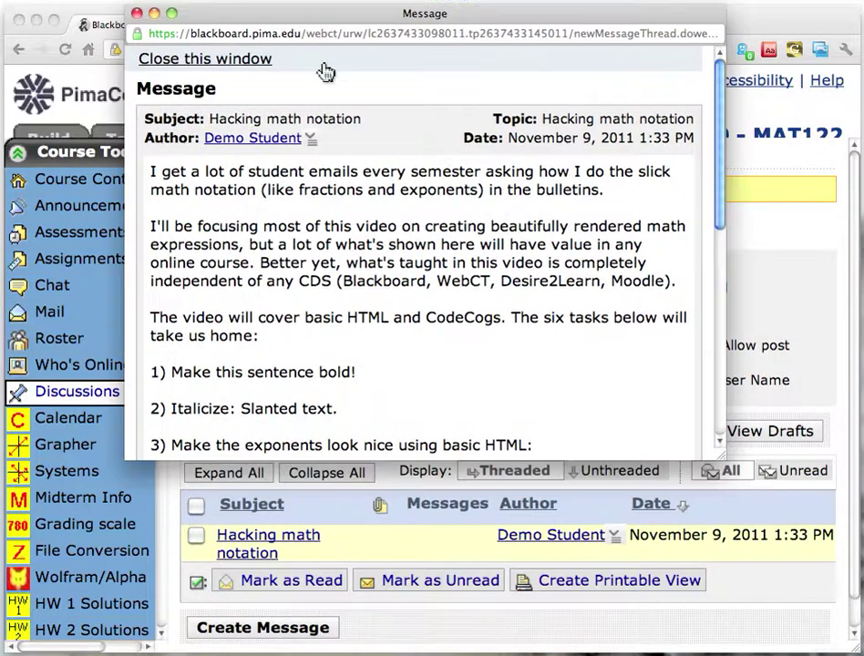
{"action": "left_click_drag", "start_coordinate": [720, 456], "coordinate": [777, 615]}
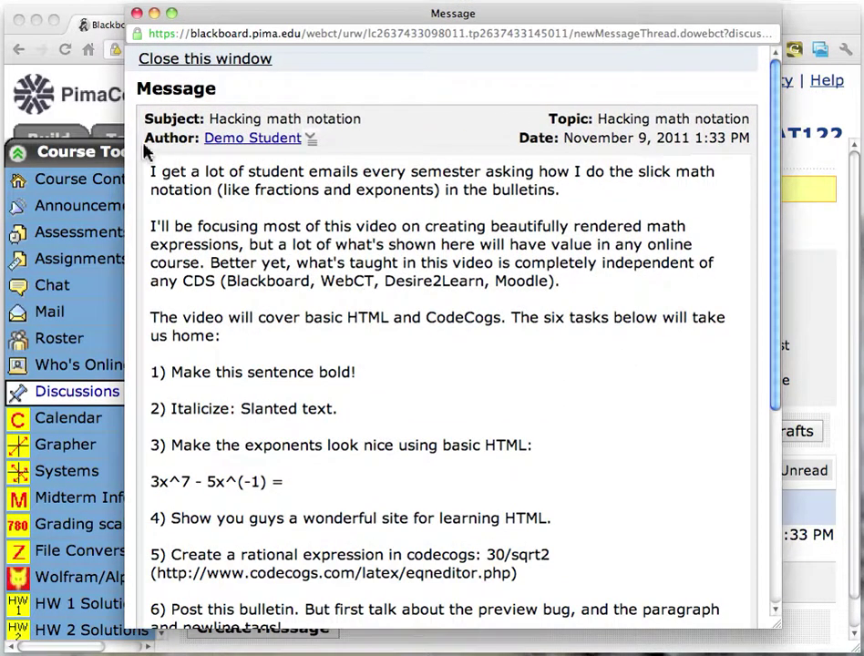
Read through the message's introductory paragraphs and the first of the six listed tasks.
{"action": "left_click_drag", "start_coordinate": [151, 172], "coordinate": [568, 190]}
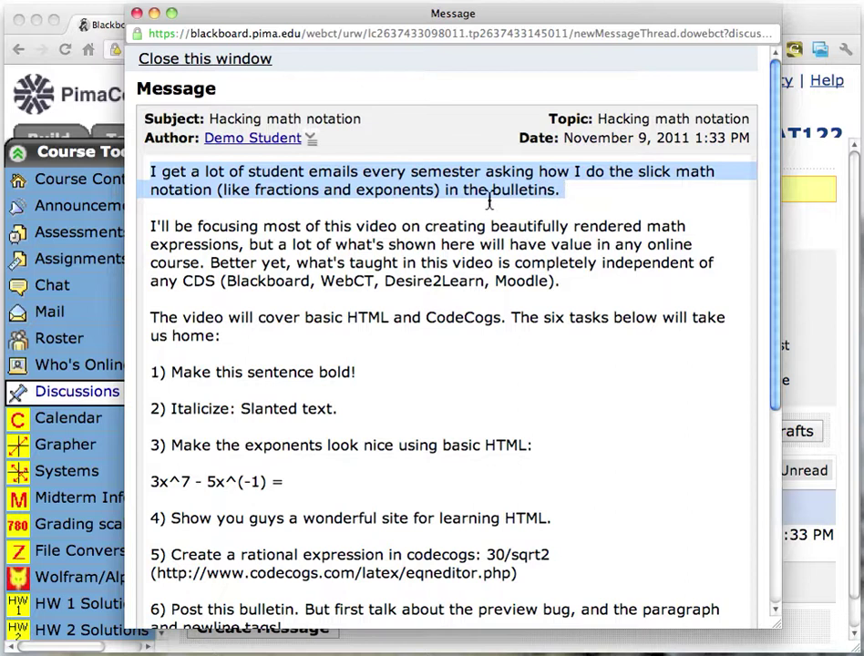
{"action": "left_click_drag", "start_coordinate": [152, 226], "coordinate": [489, 282]}
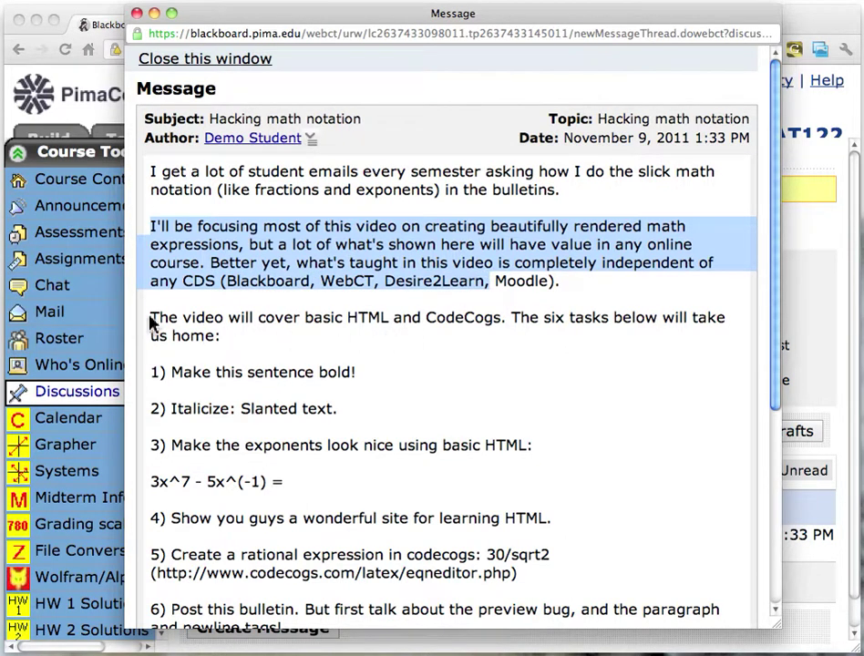
{"action": "left_click_drag", "start_coordinate": [151, 319], "coordinate": [327, 337]}
{"action": "left_click", "coordinate": [401, 360]}
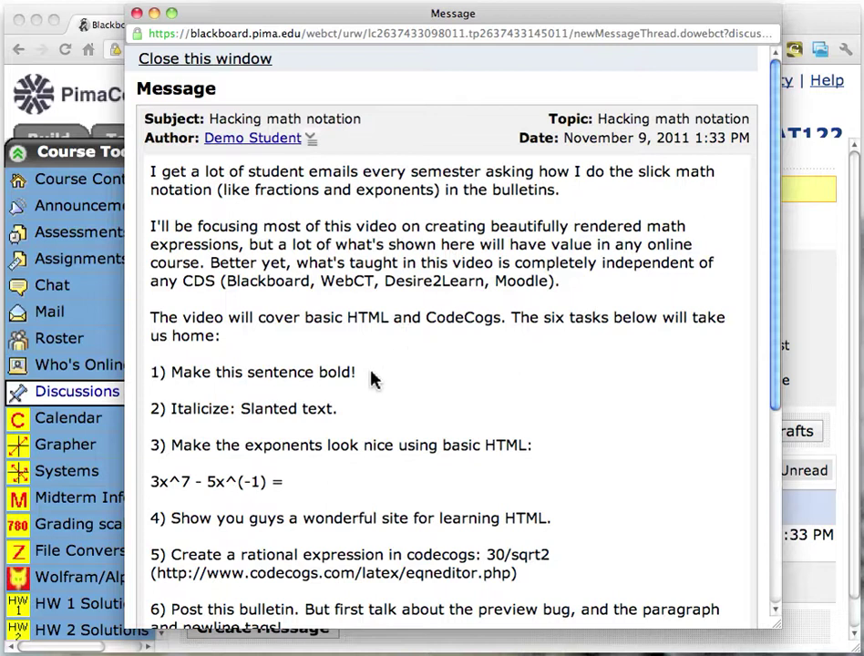
{"action": "left_click_drag", "start_coordinate": [365, 375], "coordinate": [168, 375]}
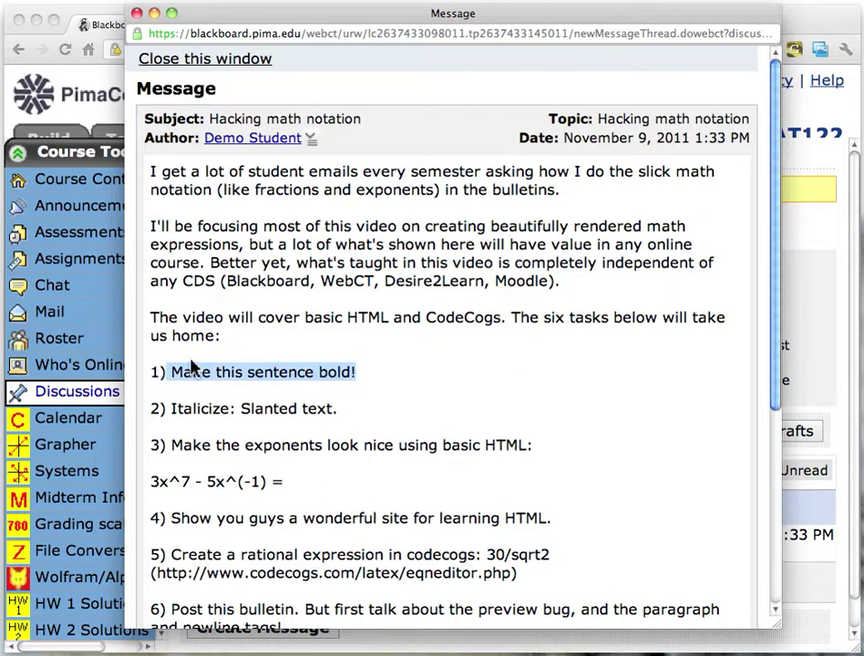
Open the message for editing and enable Use HTML for its body.
{"action": "left_click_drag", "start_coordinate": [778, 272], "coordinate": [773, 419]}
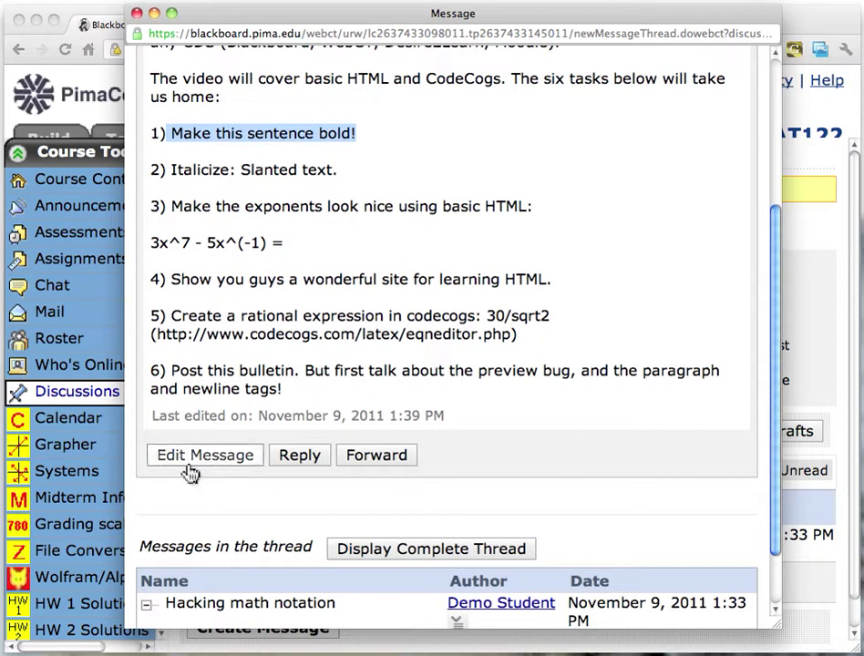
{"action": "left_click", "coordinate": [186, 459]}
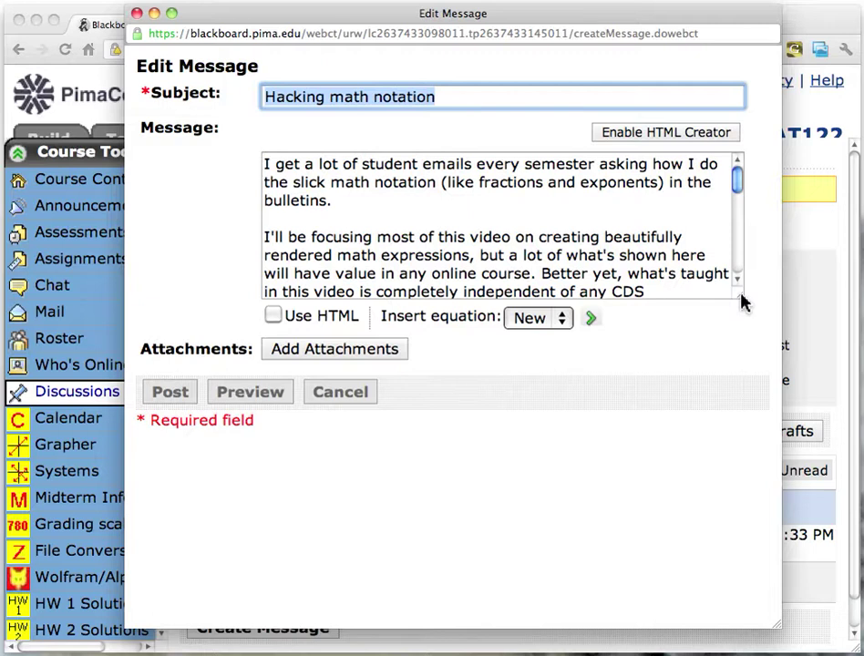
{"action": "left_click_drag", "start_coordinate": [743, 301], "coordinate": [760, 547]}
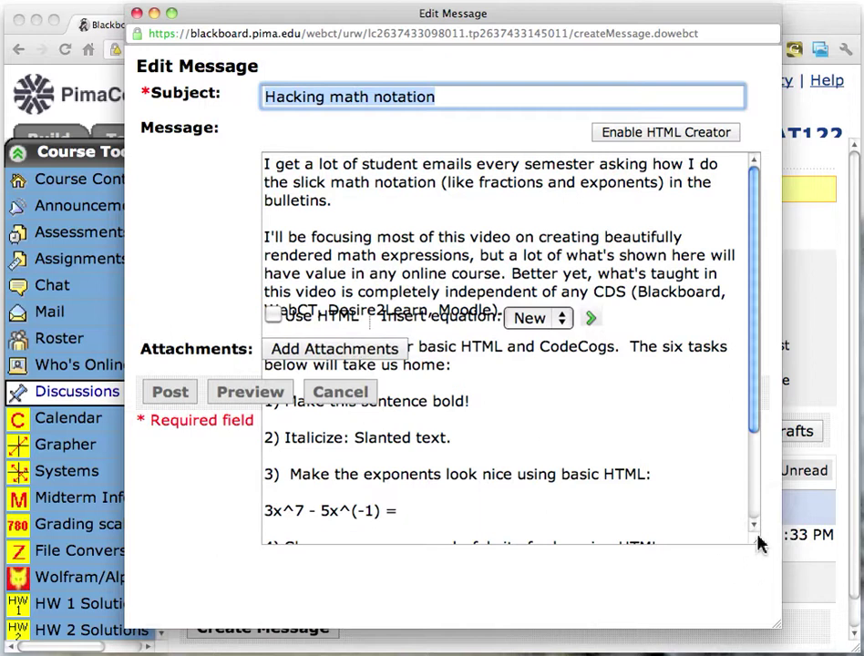
{"action": "left_click_drag", "start_coordinate": [762, 545], "coordinate": [684, 307]}
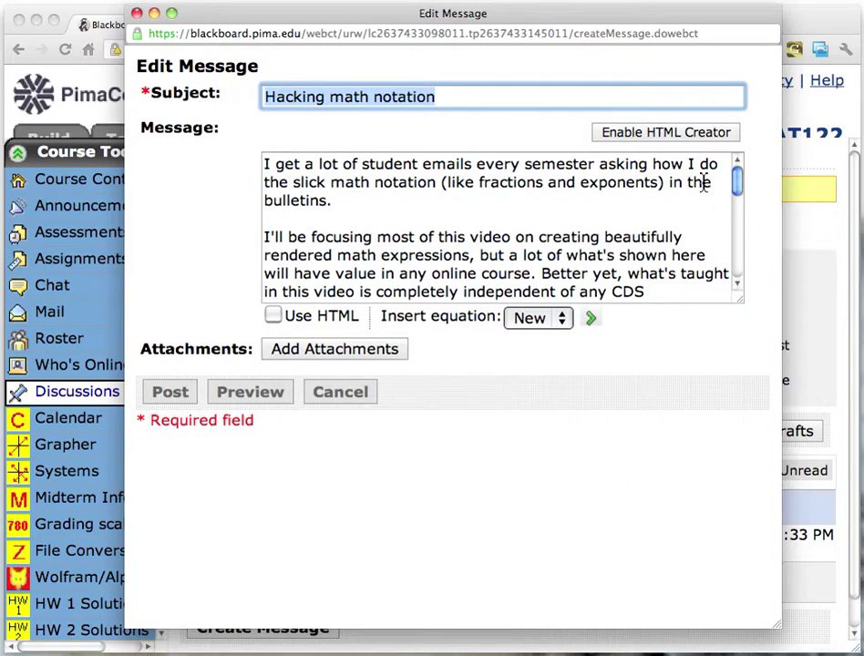
{"action": "left_click", "coordinate": [740, 185]}
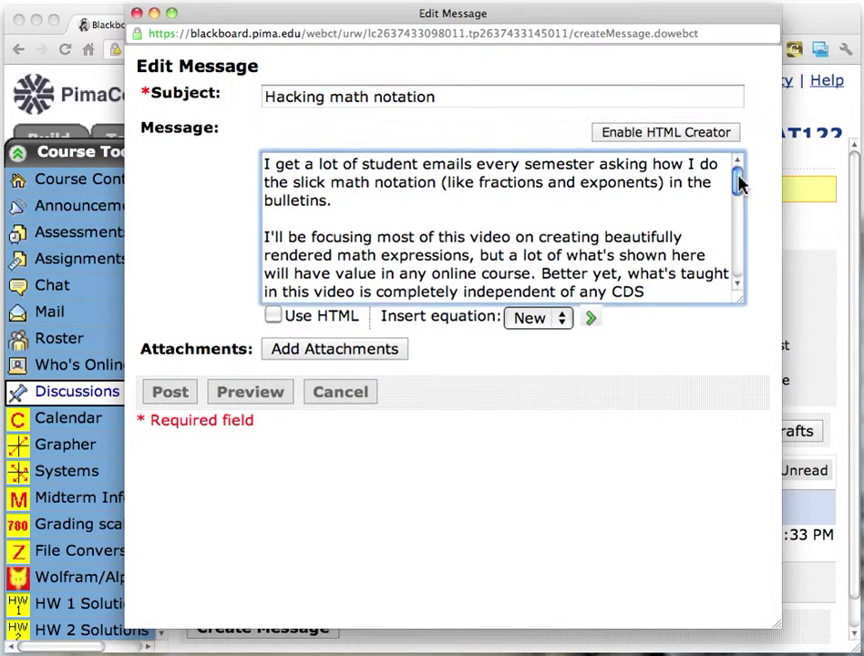
{"action": "scroll", "coordinate": [740, 185], "scroll_direction": "down", "scroll_amount": 1}
{"action": "left_click_drag", "start_coordinate": [740, 185], "coordinate": [729, 234]}
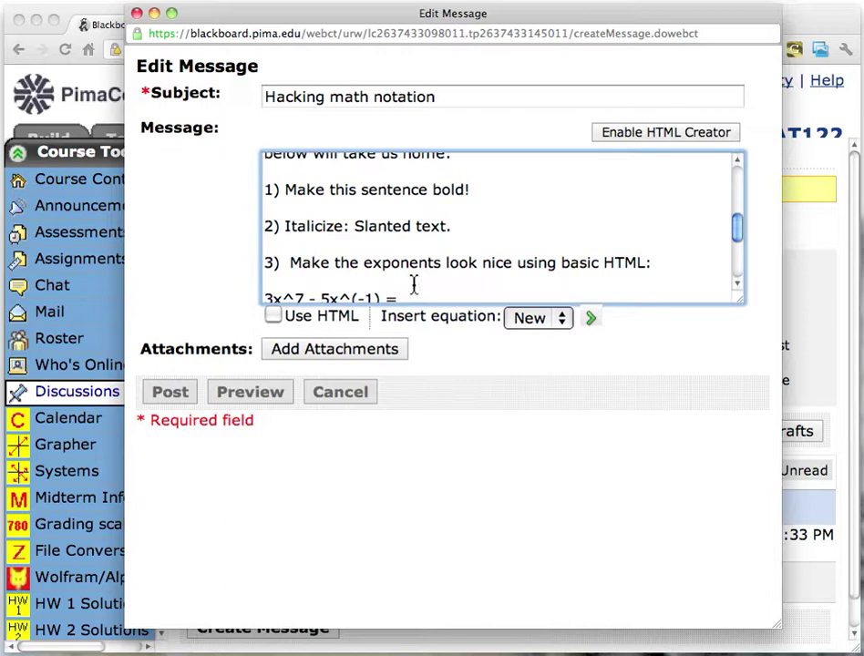
{"action": "left_click", "coordinate": [274, 316]}
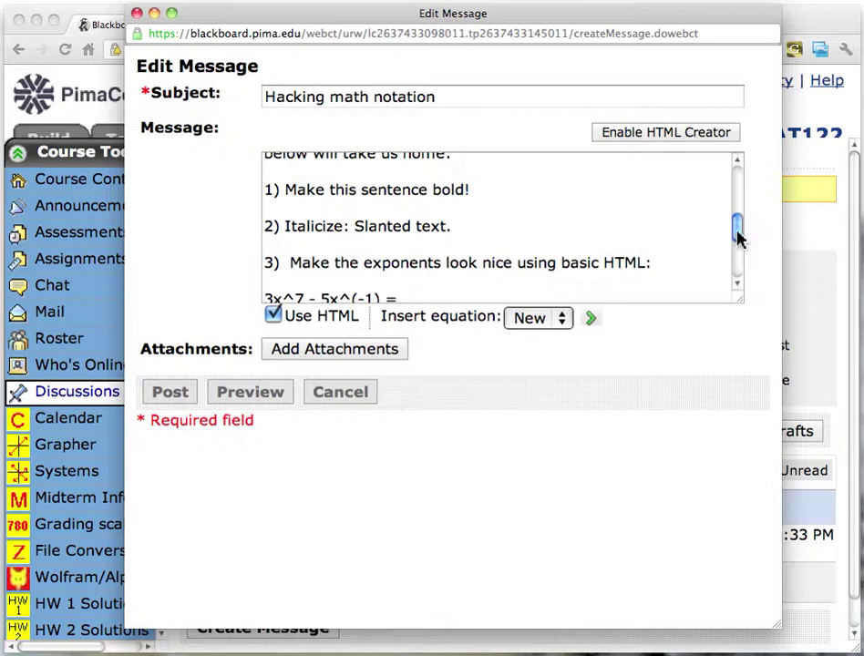
Wrap "Make this sentence bold!" in task 1 with <b> and </b> tags.
{"action": "mouse_move", "coordinate": [739, 233]}
{"action": "left_mouse_down"}
{"action": "mouse_move", "coordinate": [738, 188]}
{"action": "mouse_move", "coordinate": [739, 230]}
{"action": "left_mouse_up"}
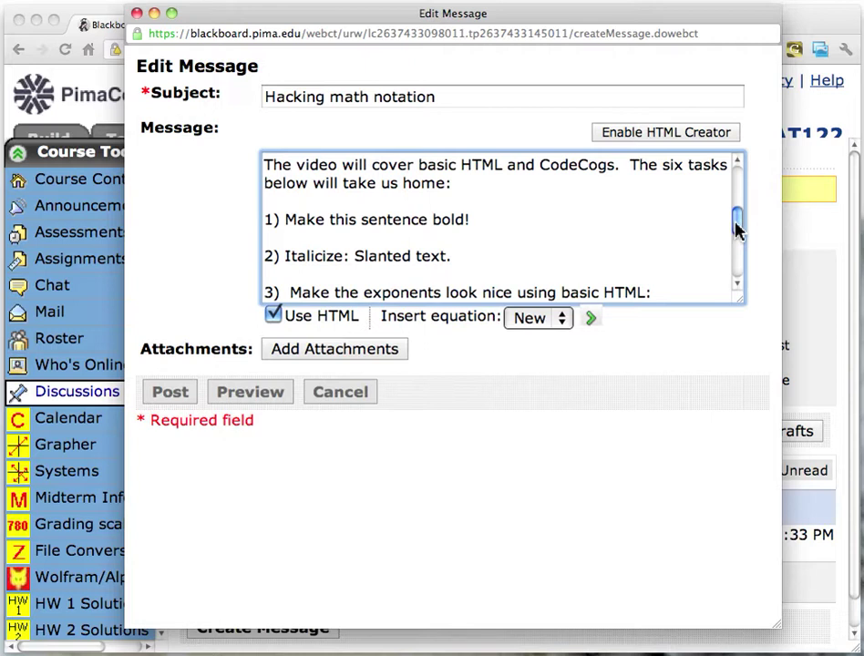
{"action": "left_click_drag", "start_coordinate": [738, 230], "coordinate": [739, 233]}
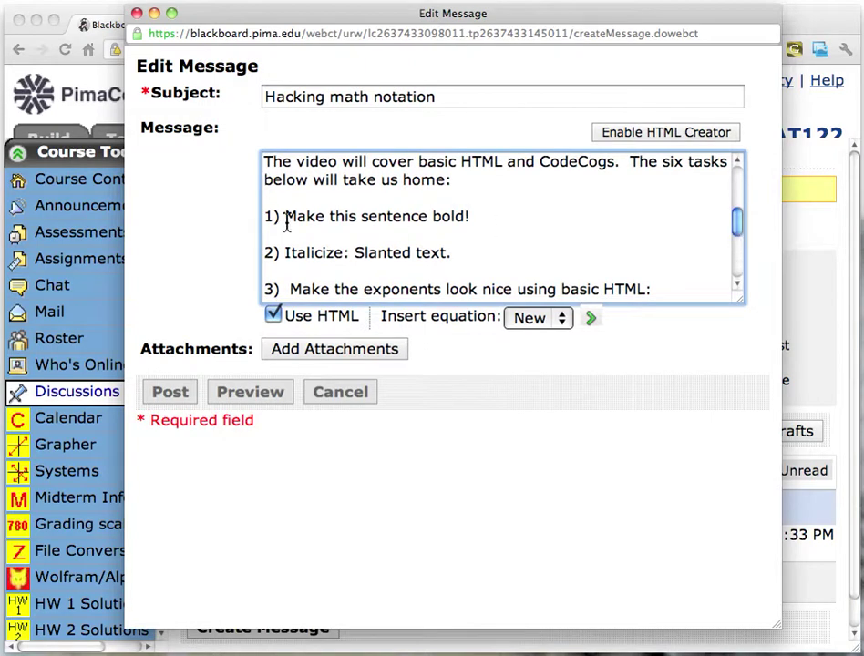
{"action": "left_click", "coordinate": [283, 216]}
{"action": "type", "text": "<b>"}
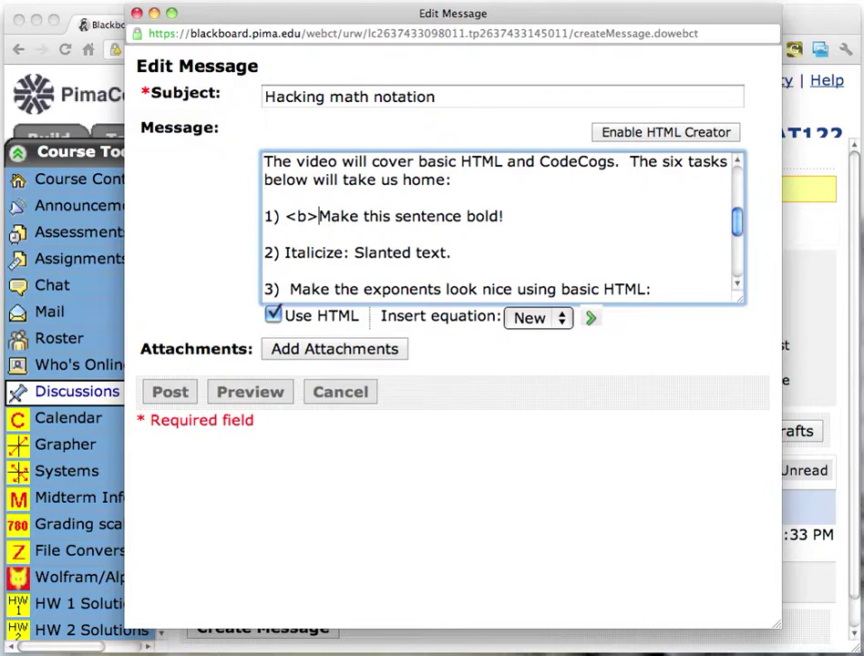
{"action": "left_click", "coordinate": [508, 217]}
{"action": "type", "text": "<"}
{"action": "type", "text": ">"}
{"action": "left_click", "coordinate": [517, 216]}
{"action": "type", "text": "/b>"}
Preview the message to check how the bold sentence in task 1 renders, and close the preview.
{"action": "left_click", "coordinate": [260, 392]}
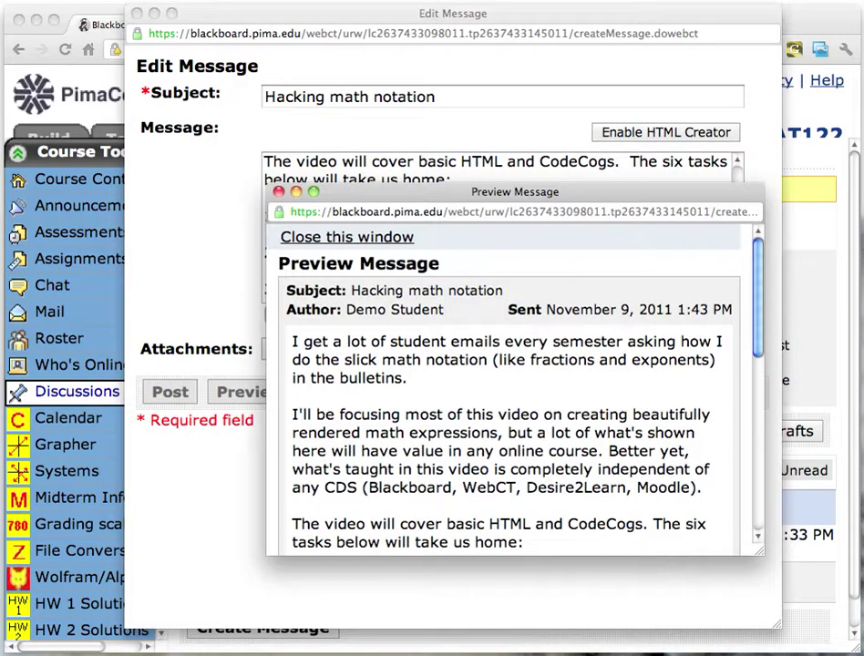
{"action": "left_click_drag", "start_coordinate": [758, 275], "coordinate": [753, 345]}
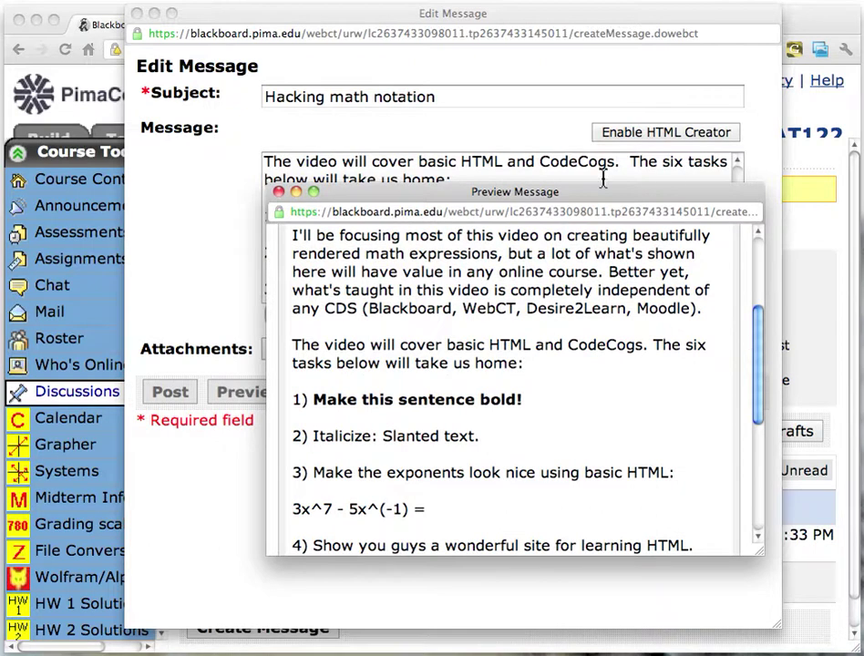
{"action": "key", "text": "super+w"}
Replace the forward slash in task 1's closing bold tag with a backslash, making it <\b>.
{"action": "left_click", "coordinate": [536, 216]}
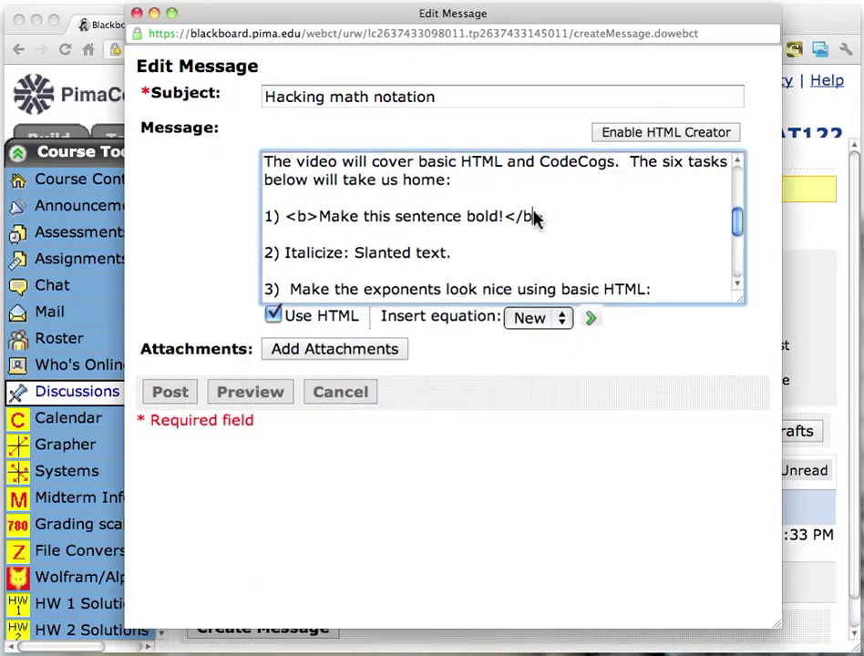
{"action": "key", "text": "Left"}
{"action": "key", "text": "BackSpace"}
{"action": "type", "text": "\\"}
{"action": "left_click_drag", "start_coordinate": [320, 225], "coordinate": [538, 248]}
{"action": "left_click", "coordinate": [533, 250]}
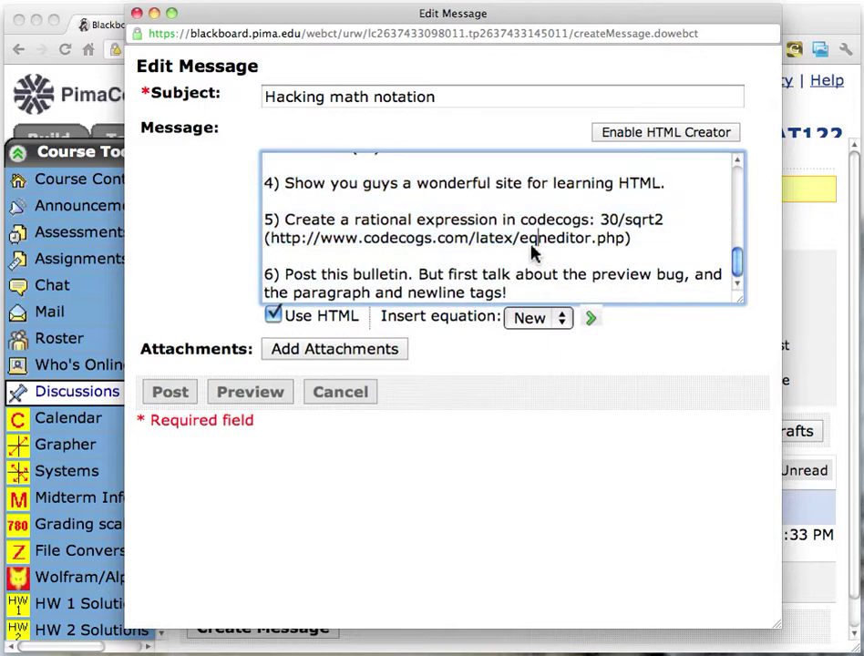
Preview the message to examine how the text from task 1 onward renders with the <\b> tag.
{"action": "left_click", "coordinate": [278, 396]}
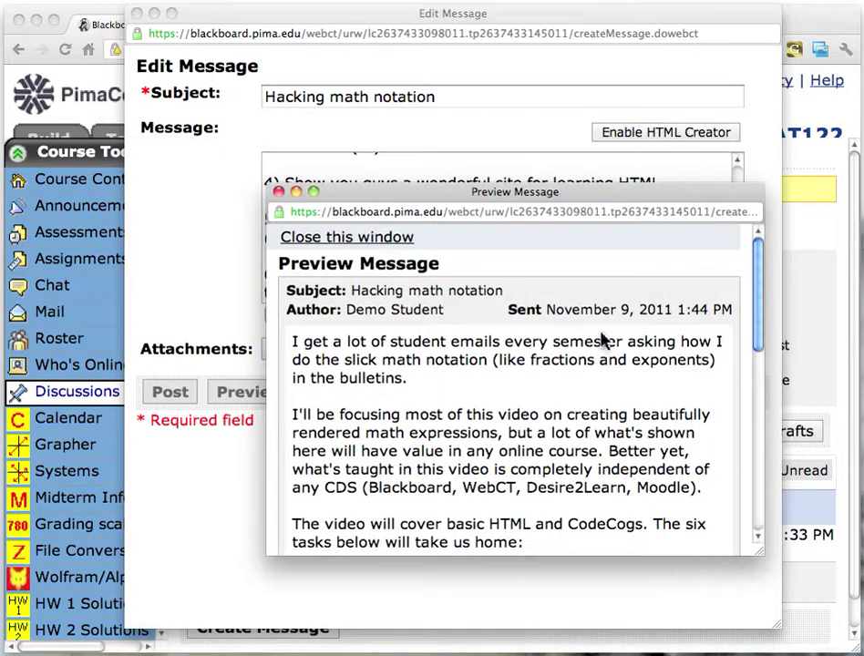
{"action": "left_click_drag", "start_coordinate": [753, 285], "coordinate": [766, 374]}
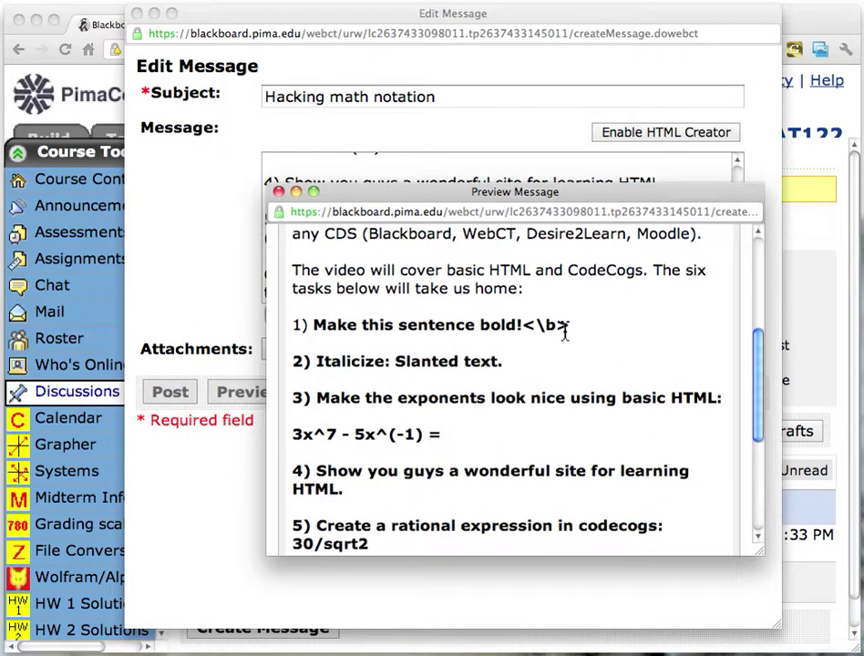
{"action": "left_click_drag", "start_coordinate": [567, 328], "coordinate": [524, 333]}
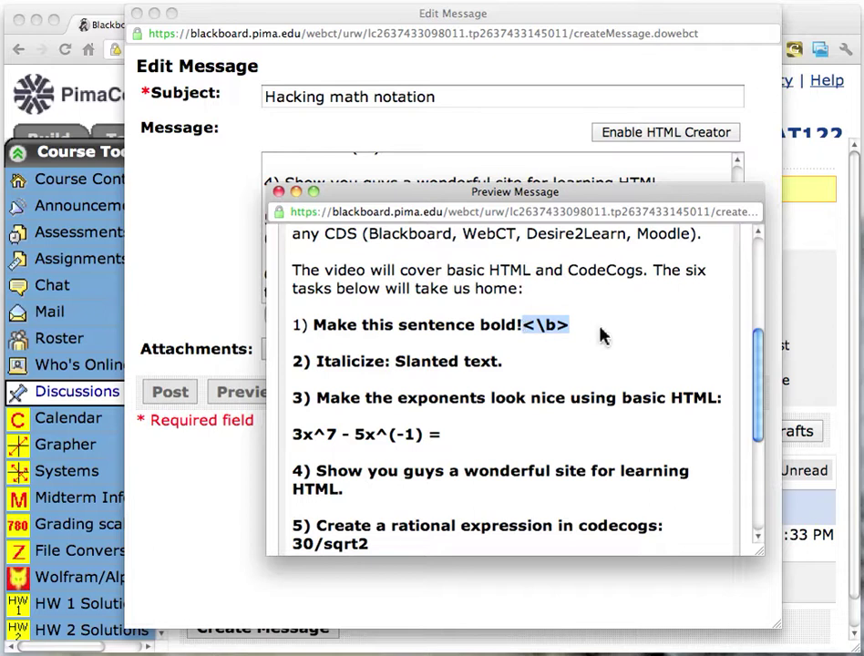
{"action": "left_click_drag", "start_coordinate": [756, 342], "coordinate": [758, 436]}
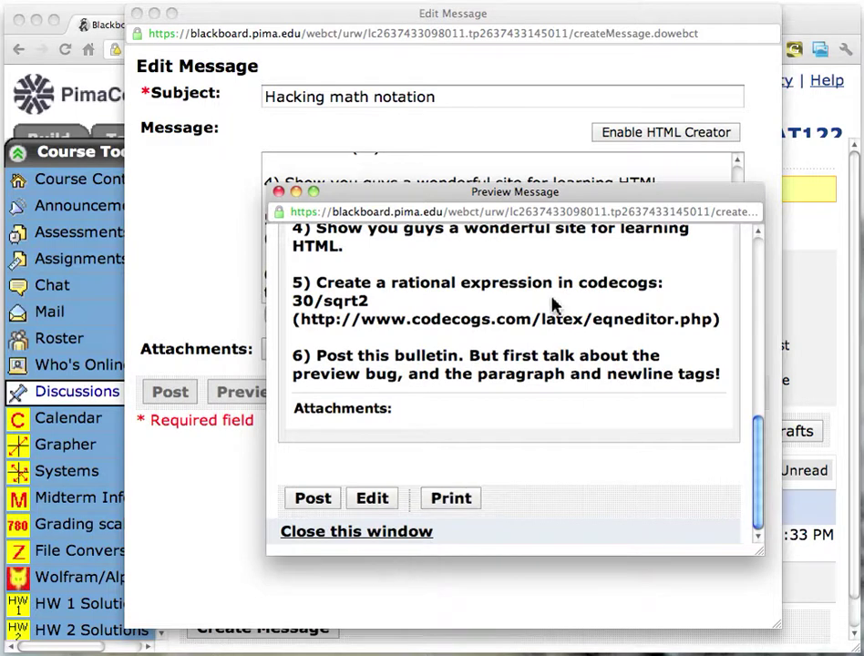
{"action": "left_click", "coordinate": [517, 167]}
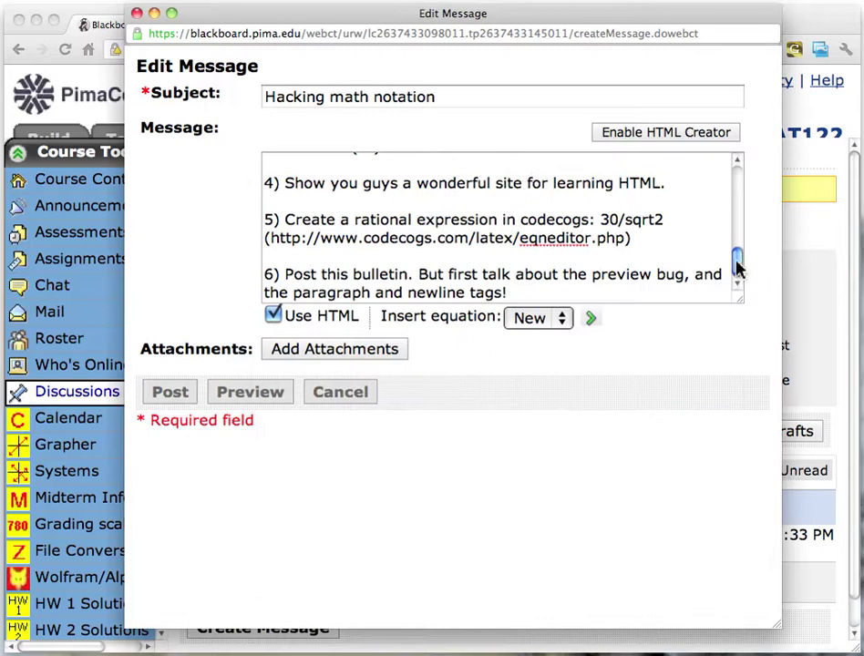
Correct the closing bold tag in task 1 to </b>.
{"action": "scroll", "coordinate": [742, 271], "scroll_direction": "up", "scroll_amount": 5}
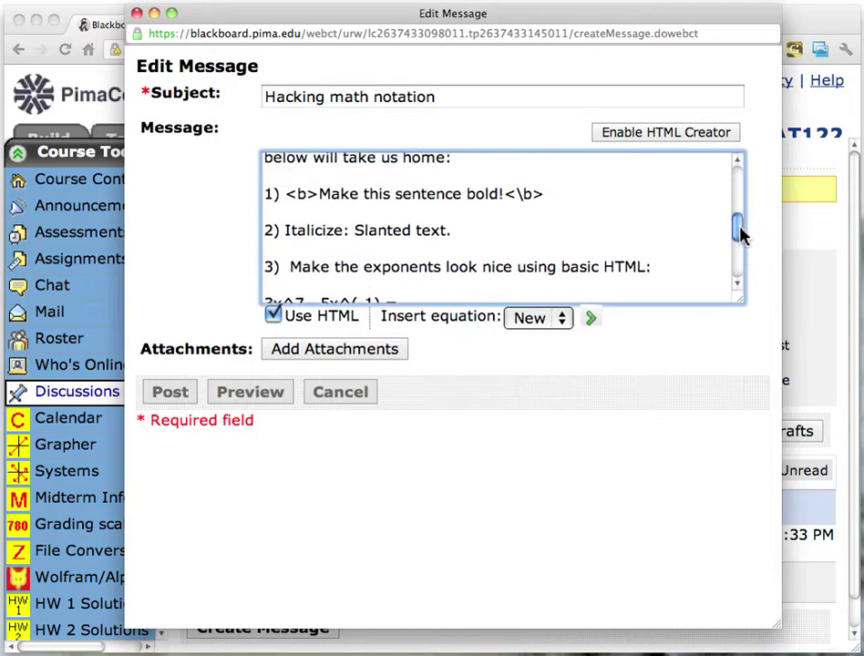
{"action": "left_click", "coordinate": [519, 216]}
{"action": "key", "text": "BackSpace"}
{"action": "type", "text": "/"}
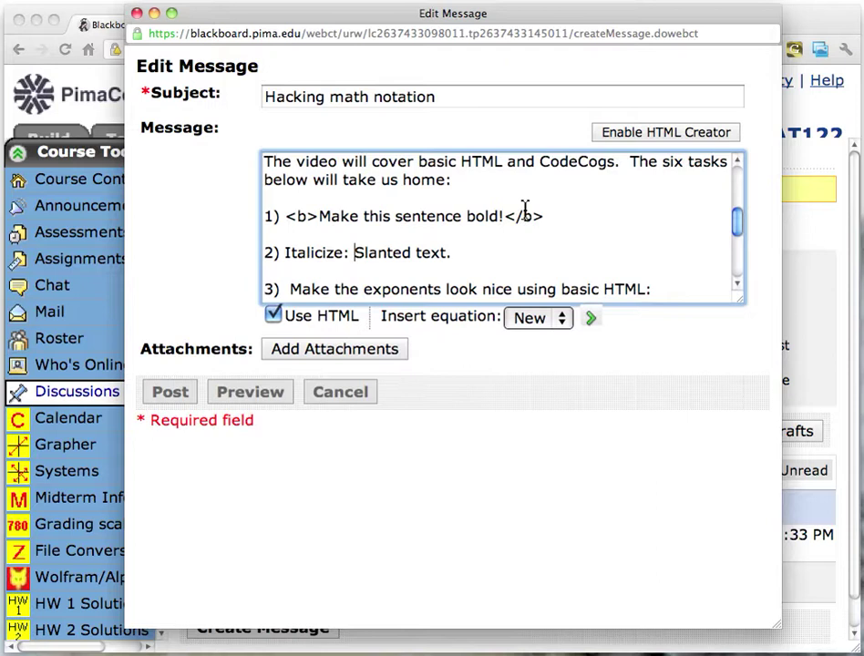
Wrap "Slanted text" in task 2 with <i> and </i> tags, leaving the period outside.
{"action": "type", "text": "<i"}
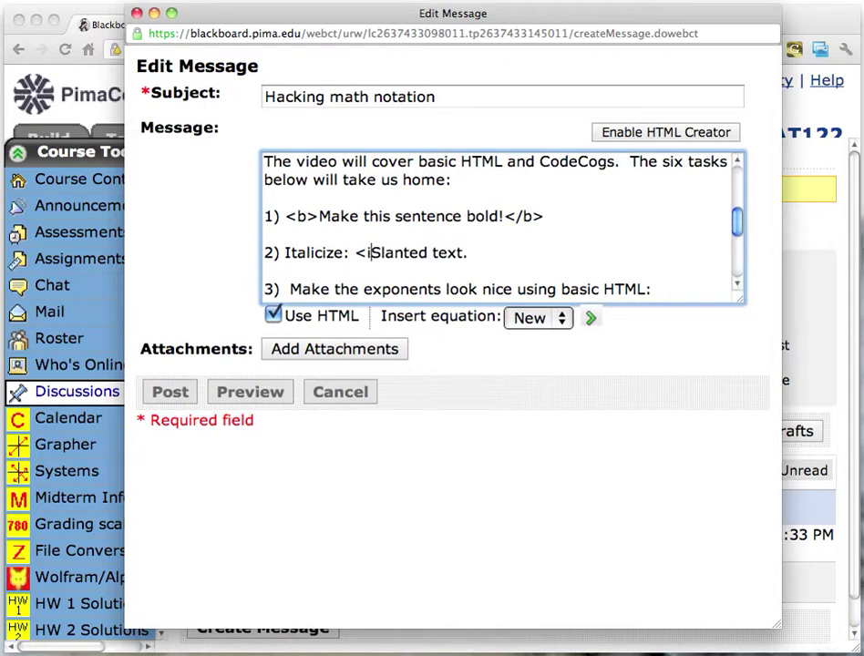
{"action": "type", "text": ">"}
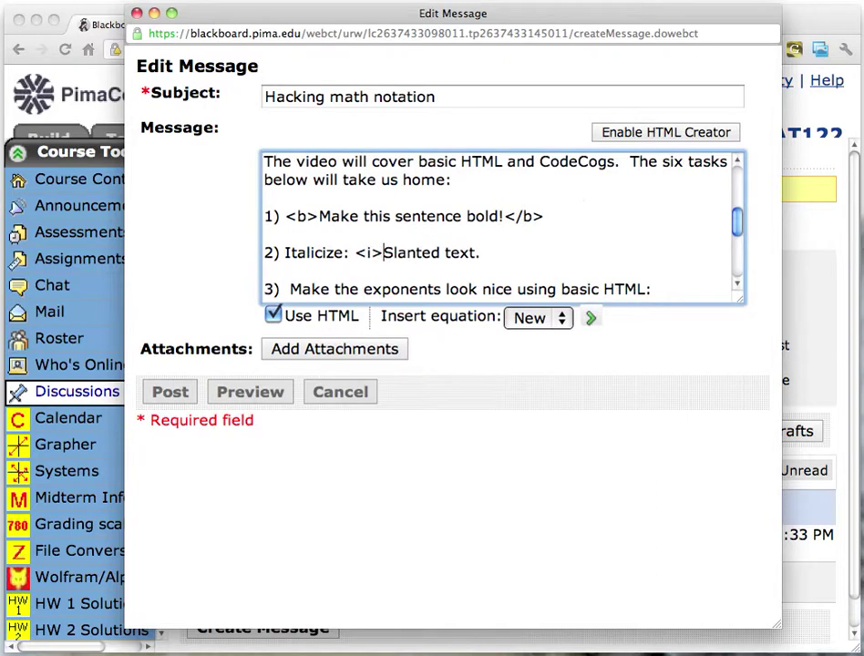
{"action": "left_click", "coordinate": [475, 255]}
{"action": "type", "text": "</i>"}
Preview the message to check the italic text in task 2, and return to editing.
{"action": "left_click", "coordinate": [256, 394]}
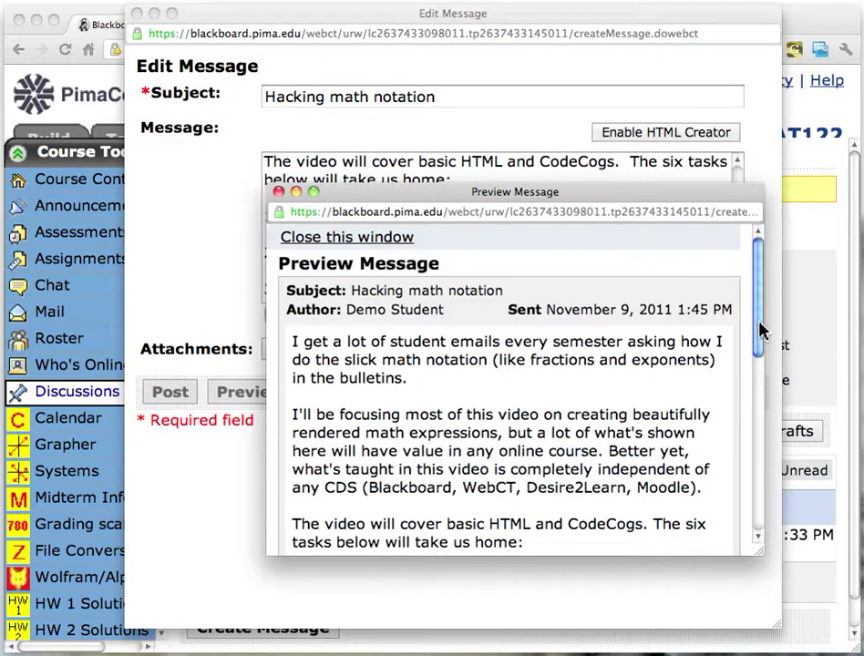
{"action": "left_click", "coordinate": [758, 430]}
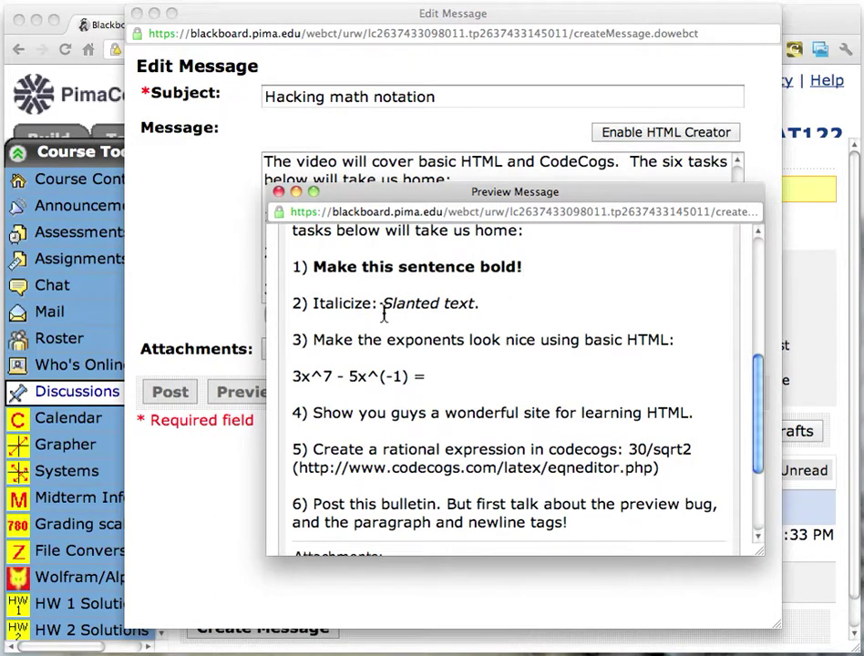
{"action": "left_click_drag", "start_coordinate": [382, 303], "coordinate": [475, 304]}
{"action": "left_click", "coordinate": [585, 333]}
{"action": "left_click", "coordinate": [440, 144]}
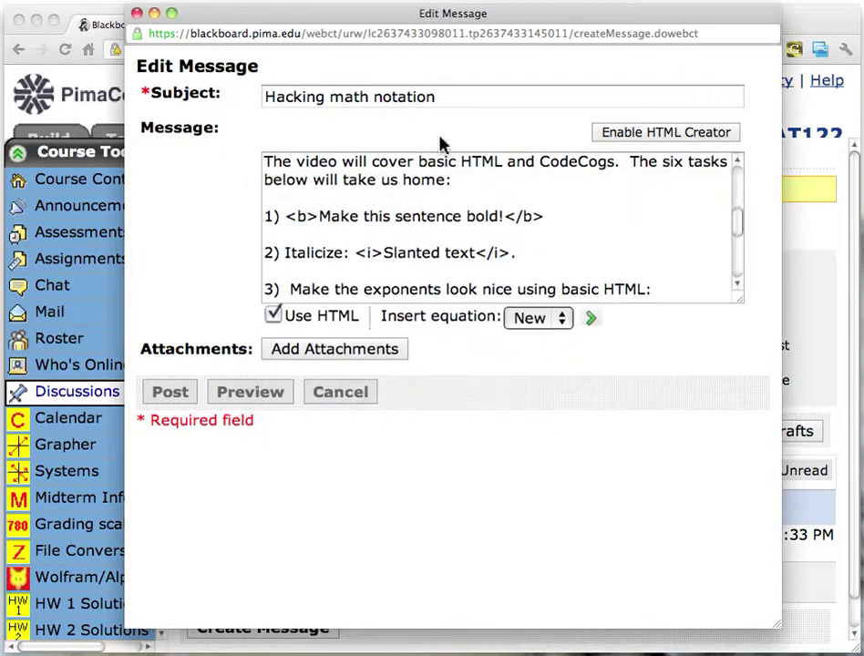
Copy the expression 3x^7 - 5x^(-1) in task 3 and paste it after its equals sign.
{"action": "left_click_drag", "start_coordinate": [738, 223], "coordinate": [642, 237]}
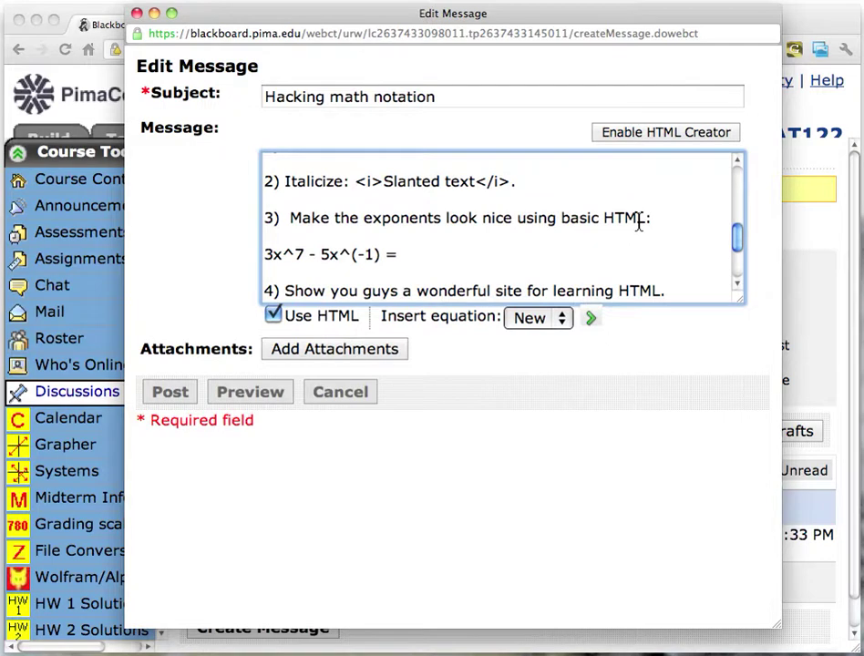
{"action": "left_click_drag", "start_coordinate": [383, 257], "coordinate": [269, 261]}
{"action": "key", "text": "super+c"}
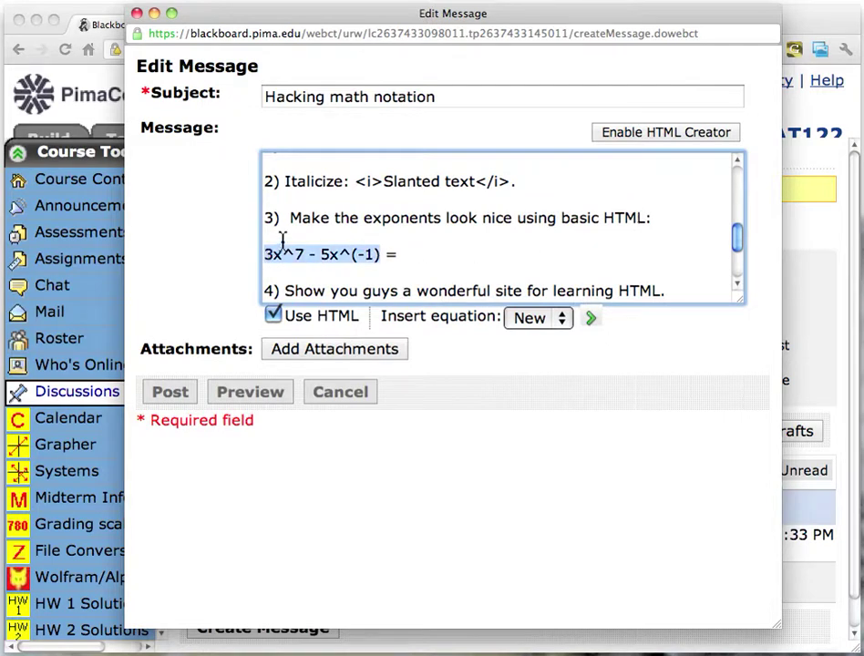
{"action": "left_click", "coordinate": [441, 255]}
{"action": "key", "text": "super+v"}
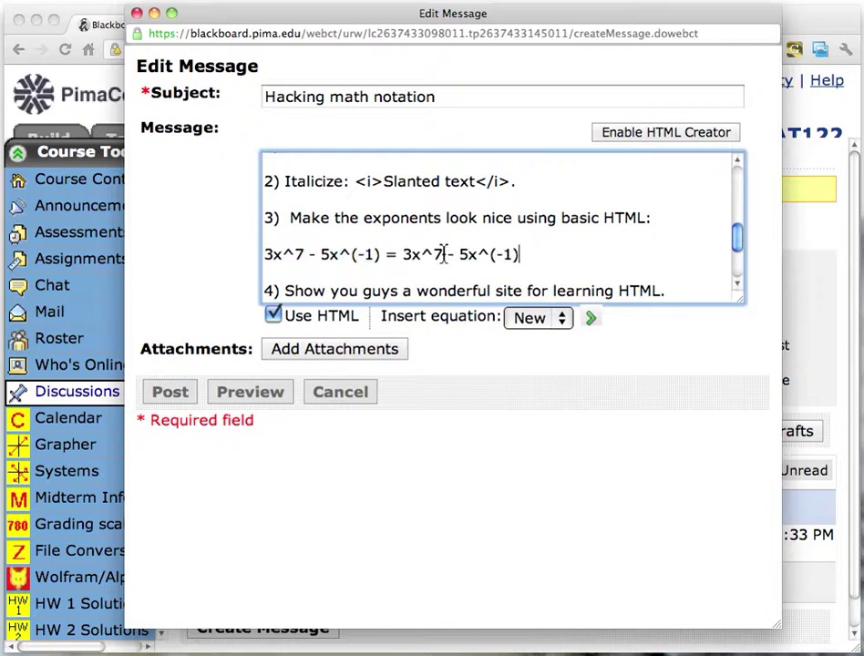
Replace ^7 in the copied expression of task 3 with <sup>7</sup>.
{"action": "left_click_drag", "start_coordinate": [422, 255], "coordinate": [444, 254]}
{"action": "key", "text": "BackSpace"}
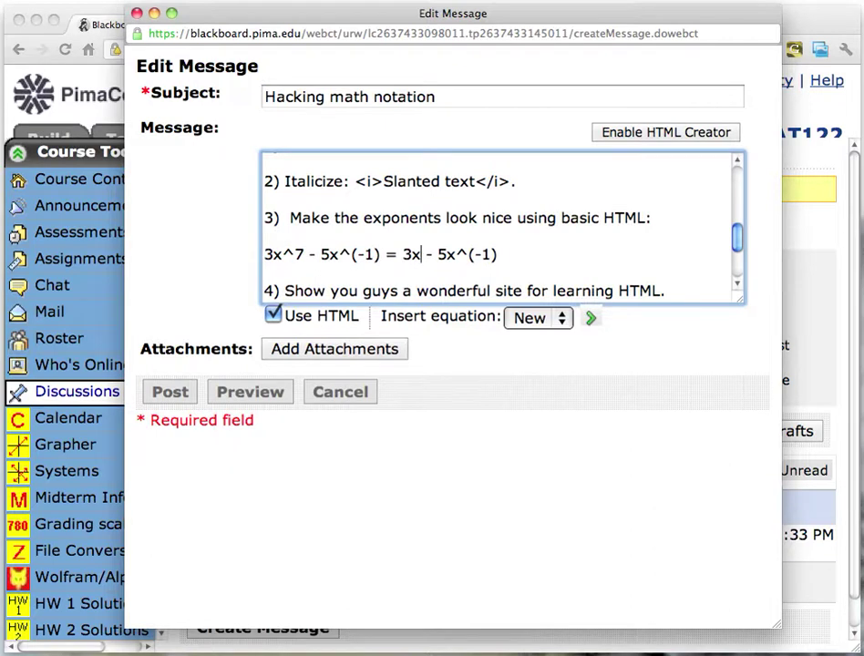
{"action": "type", "text": "<sup>"}
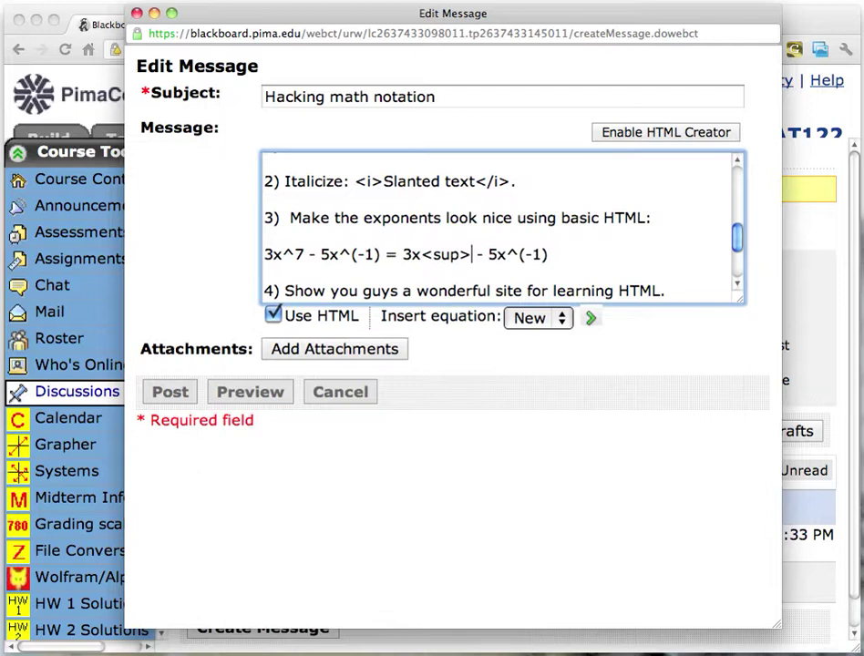
{"action": "type", "text": "7"}
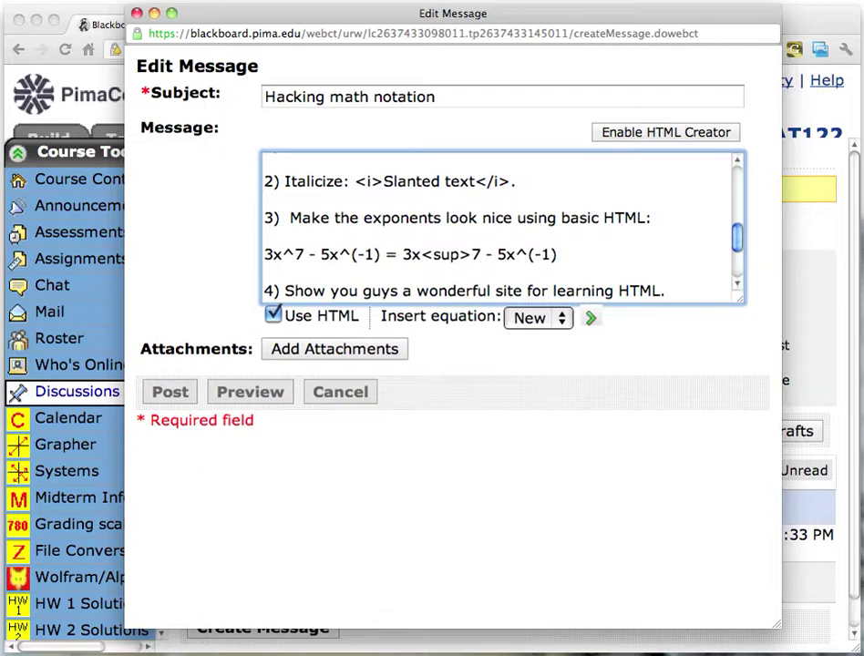
{"action": "type", "text": "</sup>"}
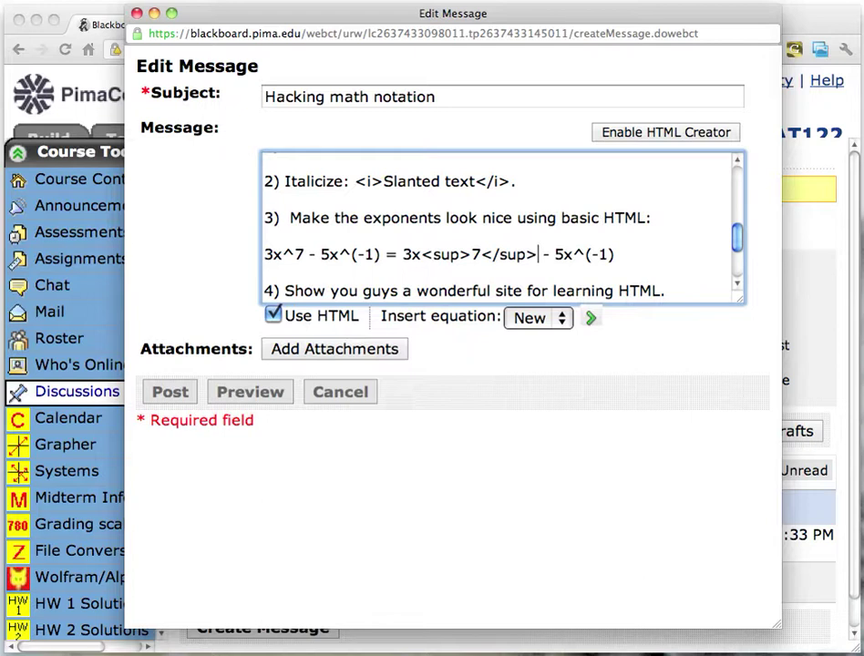
Replace ^(-1) at the end of the copied expression in task 3 with <sup>-1</sup>.
{"action": "key", "text": "Right"}
{"action": "key", "text": "Right"}
{"action": "key", "text": "Right"}
{"action": "key", "text": "Right"}
{"action": "key", "text": "Right"}
{"action": "key", "text": "Right"}
{"action": "key", "text": "Right"}
{"action": "key", "text": "Right"}
{"action": "key", "text": "Right"}
{"action": "key", "text": "Right"}
{"action": "key", "text": "BackSpace"}
{"action": "key", "text": "BackSpace"}
{"action": "key", "text": "BackSpace"}
{"action": "key", "text": "BackSpace"}
{"action": "key", "text": "BackSpace"}
{"action": "type", "text": "<sup>"}
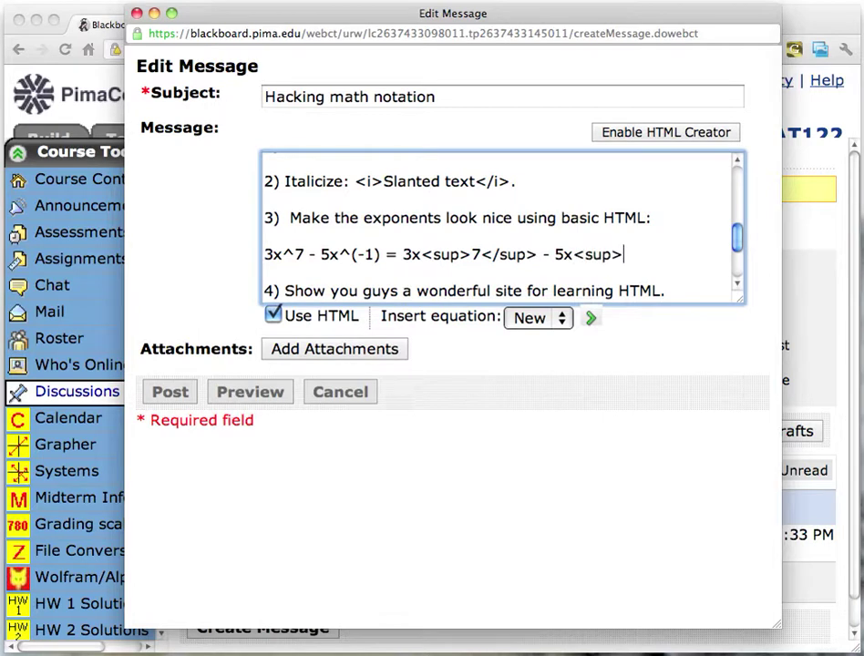
{"action": "type", "text": "-1</sup>"}
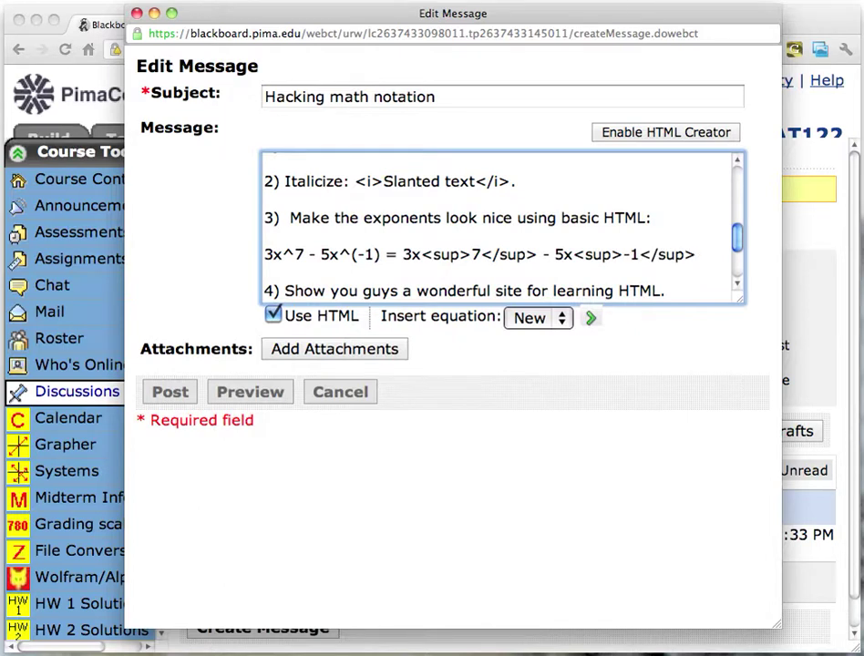
Preview the message to compare the caret and superscript versions of the expression in task 3, and return to editing.
{"action": "left_click", "coordinate": [256, 399]}
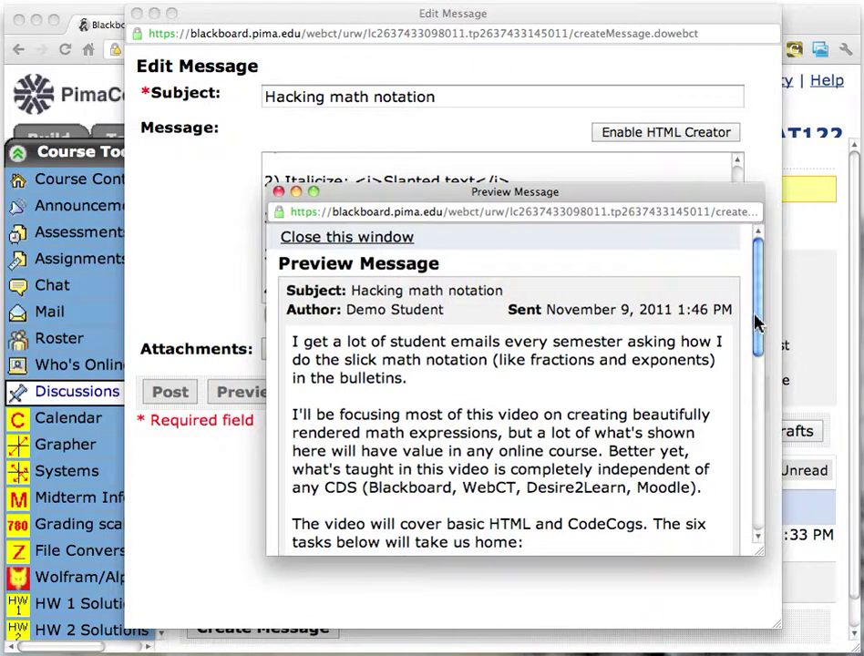
{"action": "scroll", "coordinate": [757, 371], "scroll_direction": "down", "scroll_amount": 5}
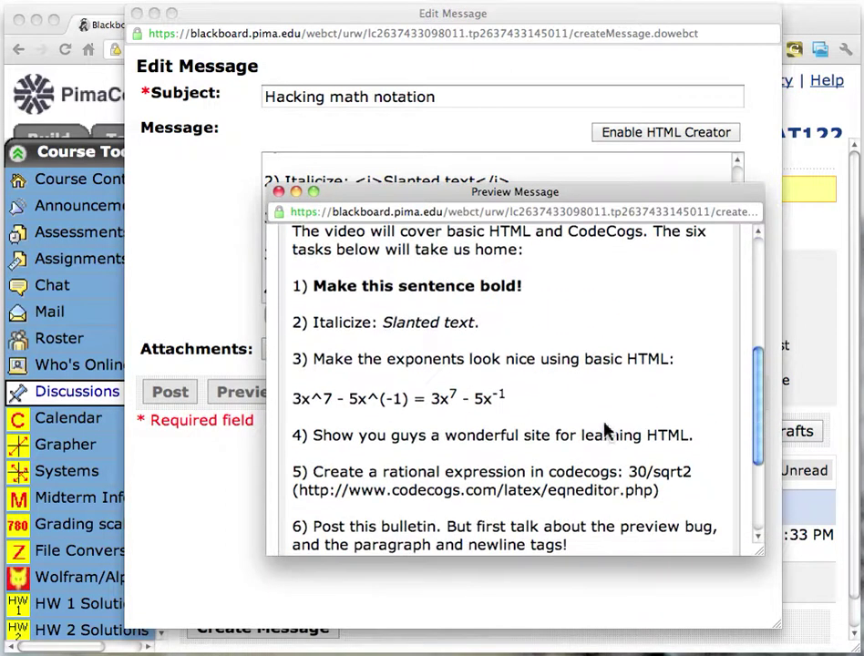
{"action": "left_click_drag", "start_coordinate": [294, 406], "coordinate": [409, 404]}
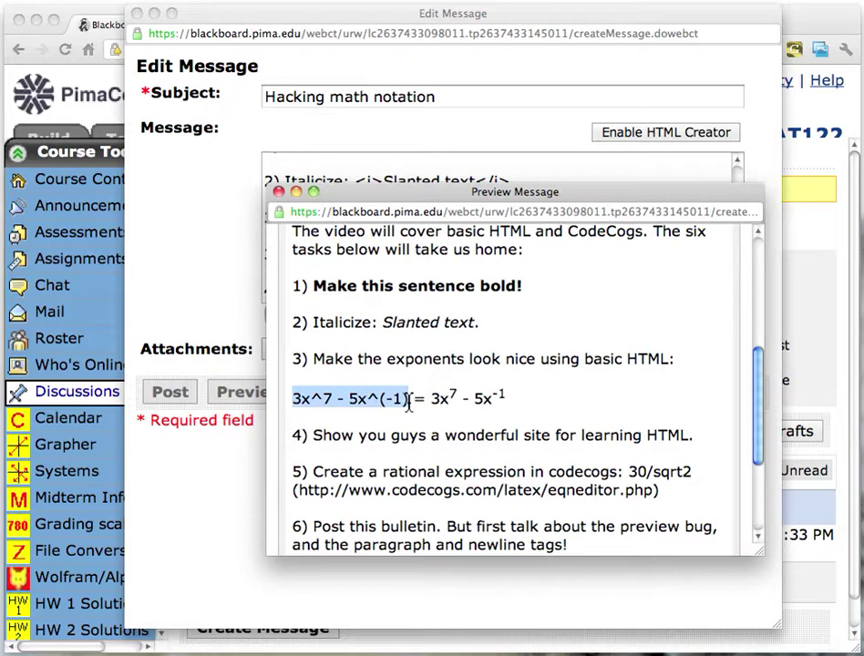
{"action": "left_click_drag", "start_coordinate": [411, 402], "coordinate": [434, 401]}
{"action": "left_click", "coordinate": [538, 397]}
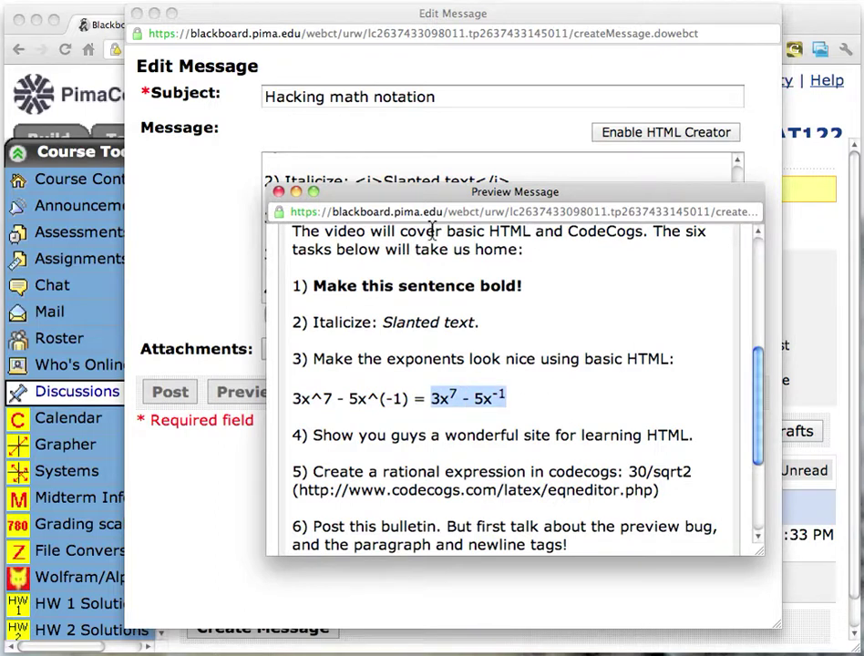
{"action": "left_click", "coordinate": [354, 167]}
Read task 4, view the w3schools HTML Tutorial page as the site for learning HTML, and return to the message.
{"action": "left_click_drag", "start_coordinate": [738, 245], "coordinate": [738, 260]}
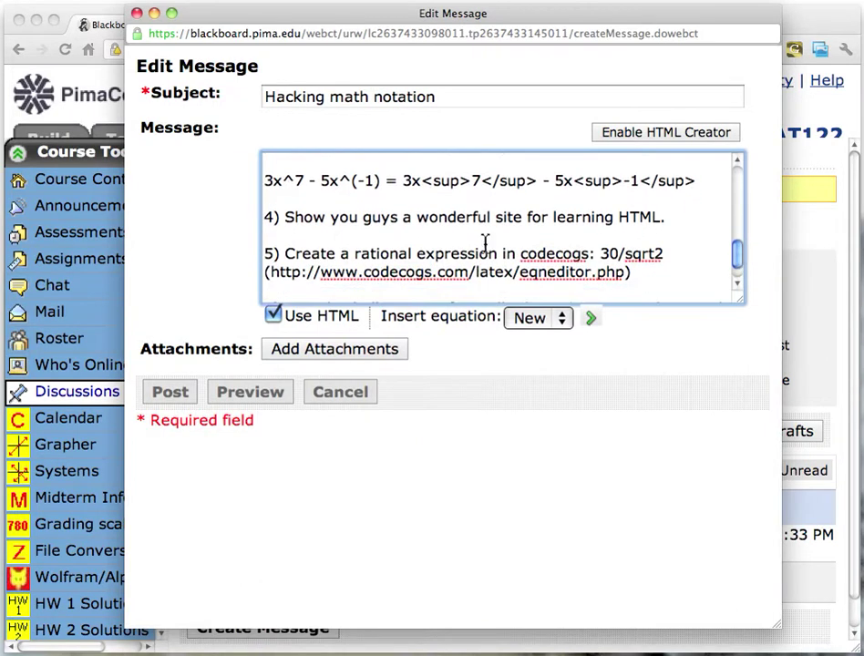
{"action": "left_click_drag", "start_coordinate": [416, 217], "coordinate": [676, 217]}
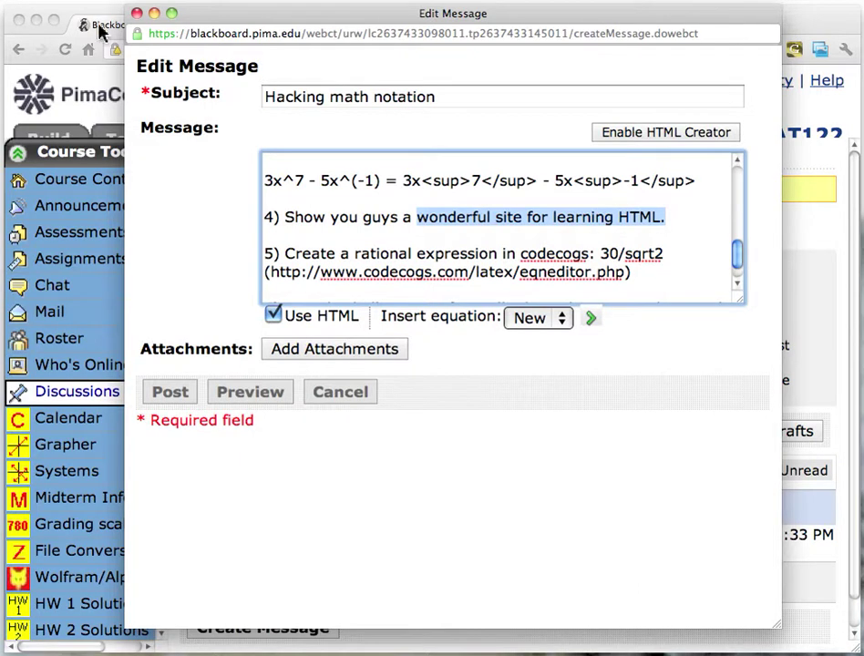
{"action": "left_click", "coordinate": [155, 14]}
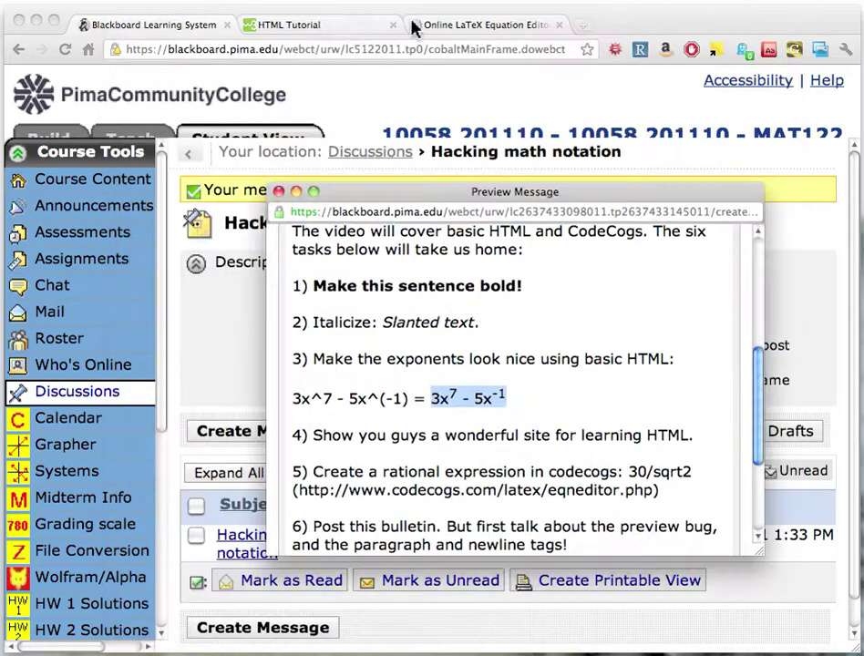
{"action": "left_click", "coordinate": [343, 27]}
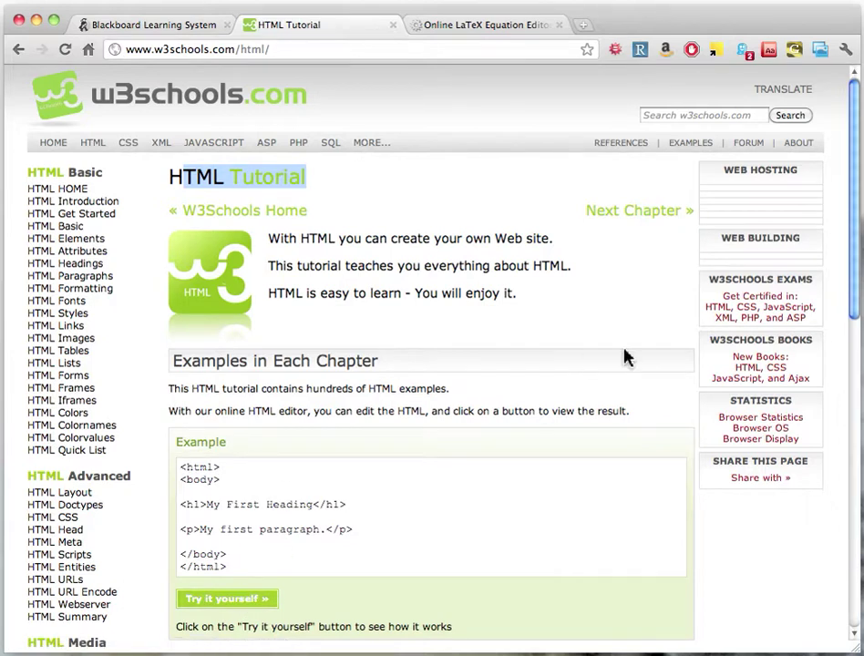
{"action": "left_click", "coordinate": [83, 24]}
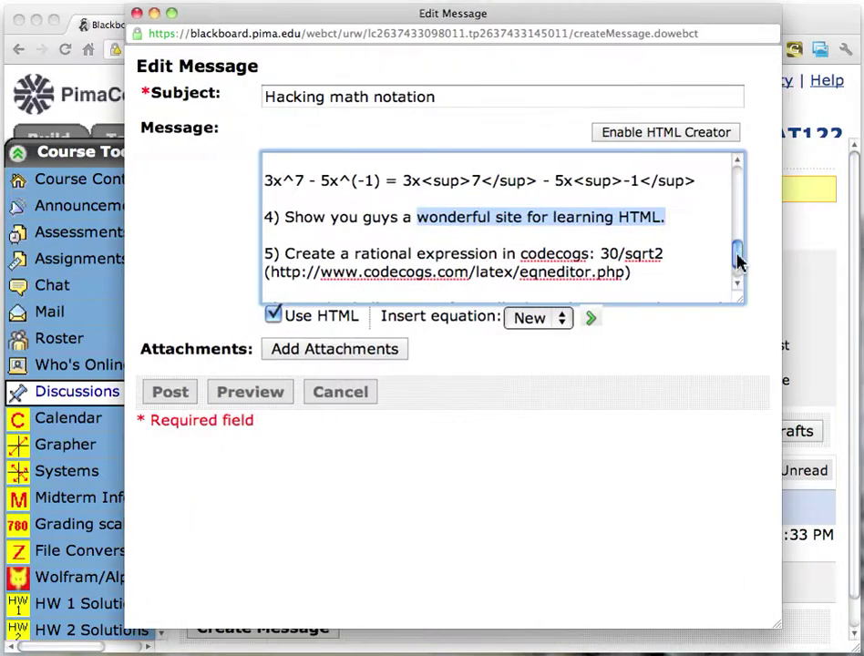
Read task 5 in the message, covering the rational expression 30/sqrt2 and the CodeCogs editor address.
{"action": "left_click_drag", "start_coordinate": [739, 262], "coordinate": [738, 270]}
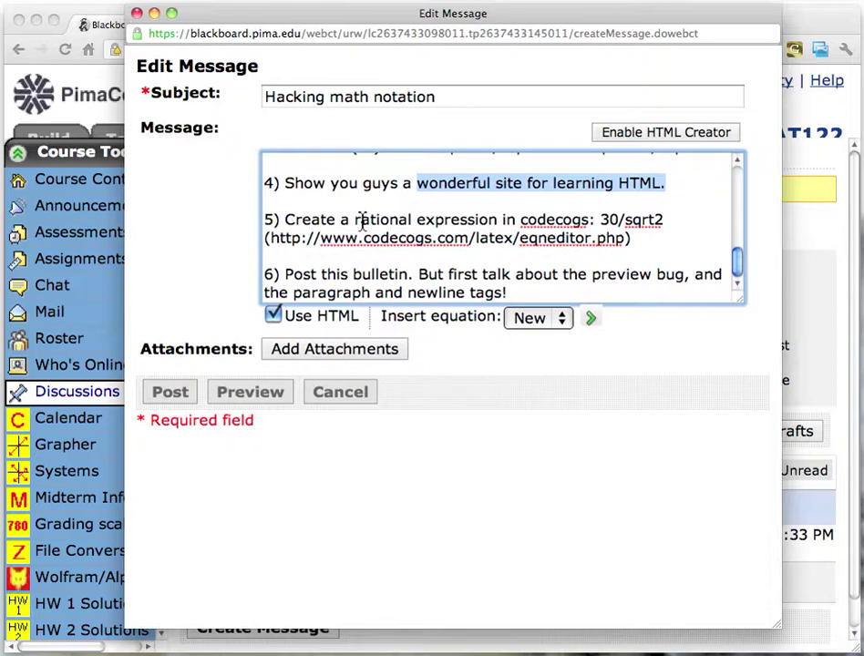
{"action": "left_click_drag", "start_coordinate": [356, 221], "coordinate": [498, 221]}
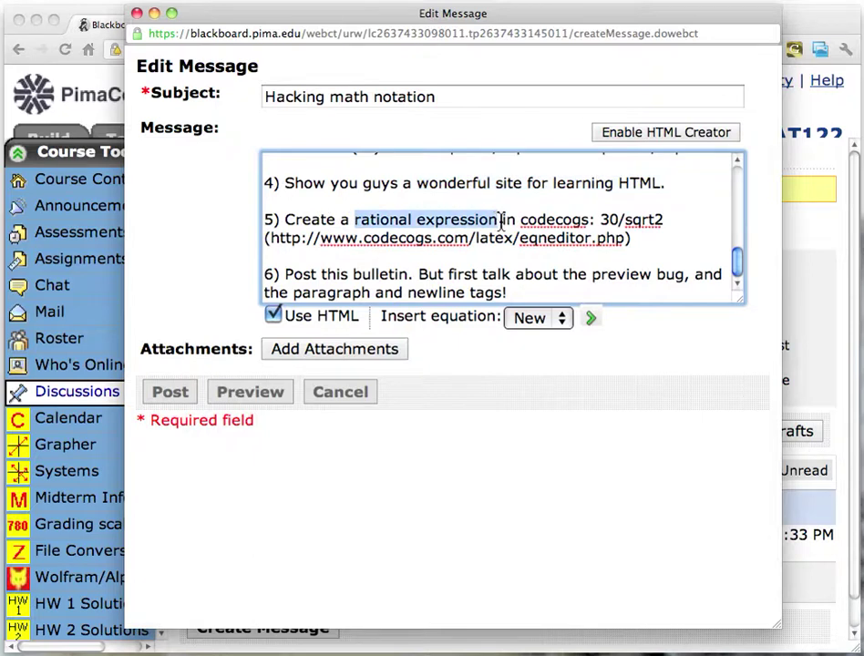
{"action": "left_click", "coordinate": [521, 220]}
{"action": "left_click_drag", "start_coordinate": [521, 220], "coordinate": [656, 221]}
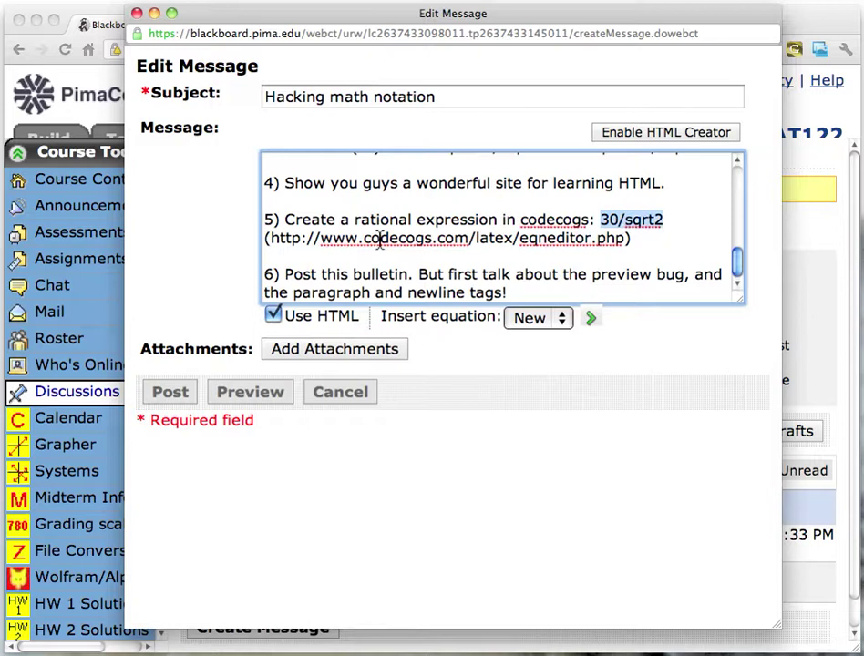
{"action": "left_click_drag", "start_coordinate": [269, 238], "coordinate": [625, 239]}
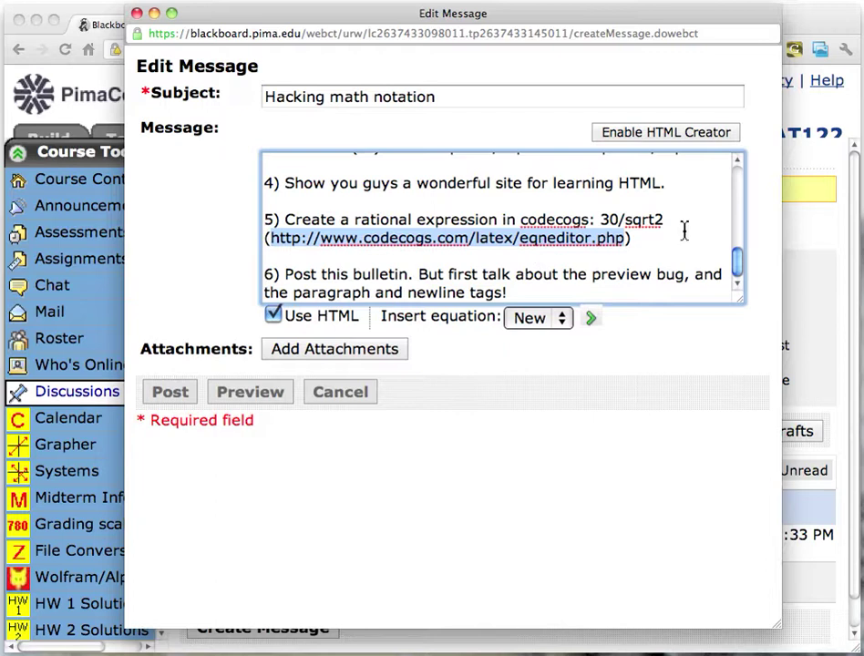
Switch to the CodeCogs online LaTeX equation editor and look through its symbol palettes.
{"action": "left_click", "coordinate": [797, 294]}
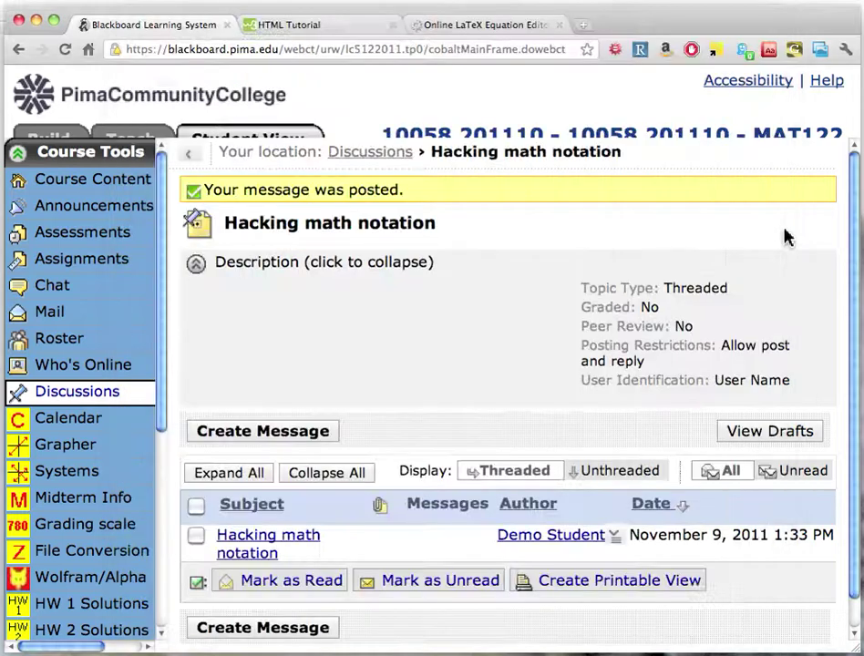
{"action": "left_click", "coordinate": [463, 30]}
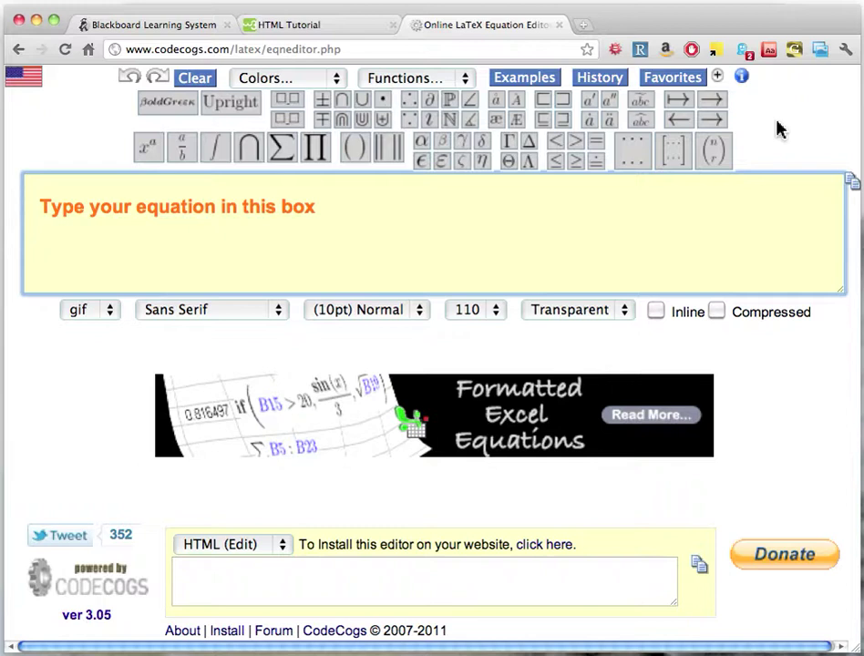
{"action": "mouse_move", "coordinate": [458, 122]}
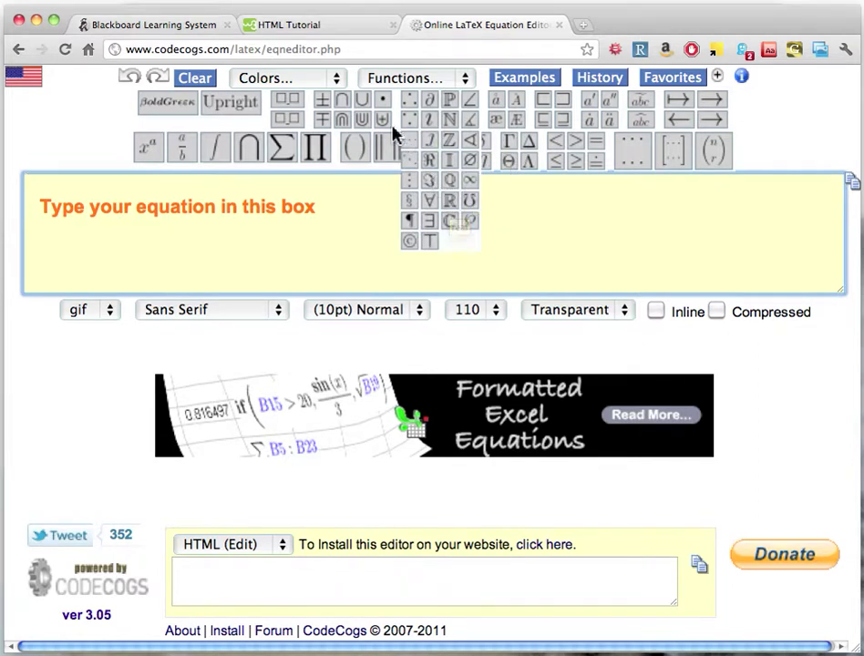
{"action": "mouse_move", "coordinate": [348, 109]}
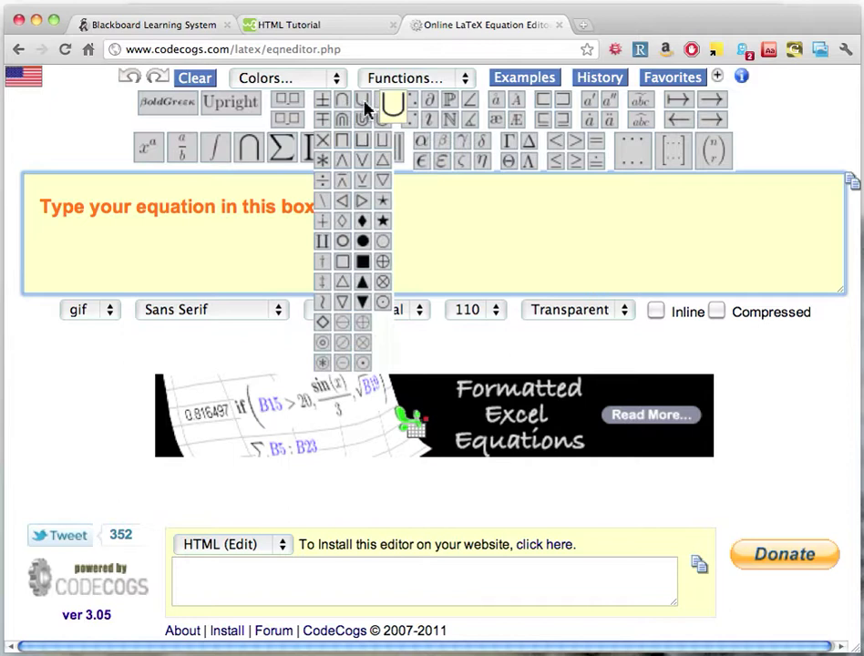
{"action": "mouse_move", "coordinate": [567, 155]}
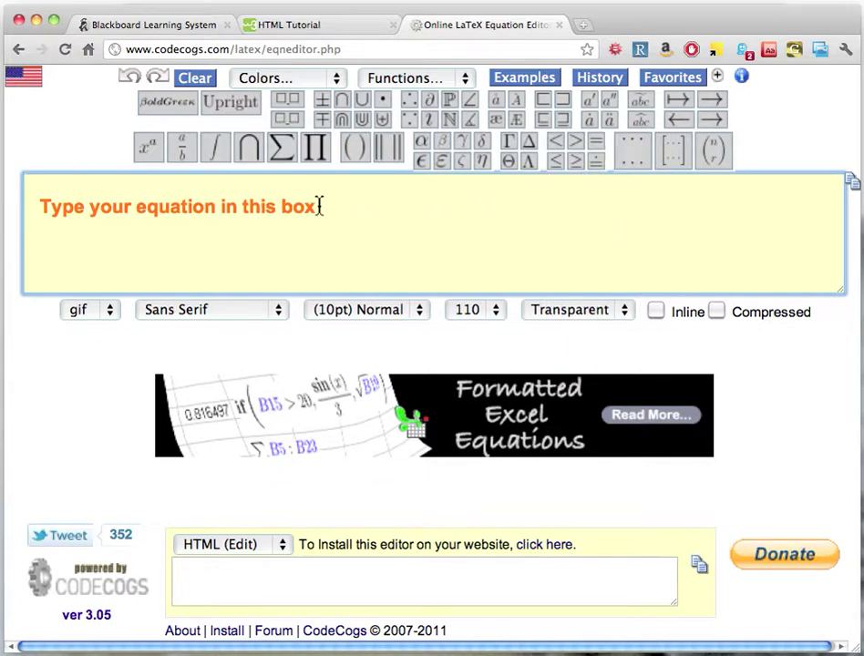
Insert a fraction template in the equation and fill it with numerator 1 and denominator 2.
{"action": "mouse_move", "coordinate": [142, 157]}
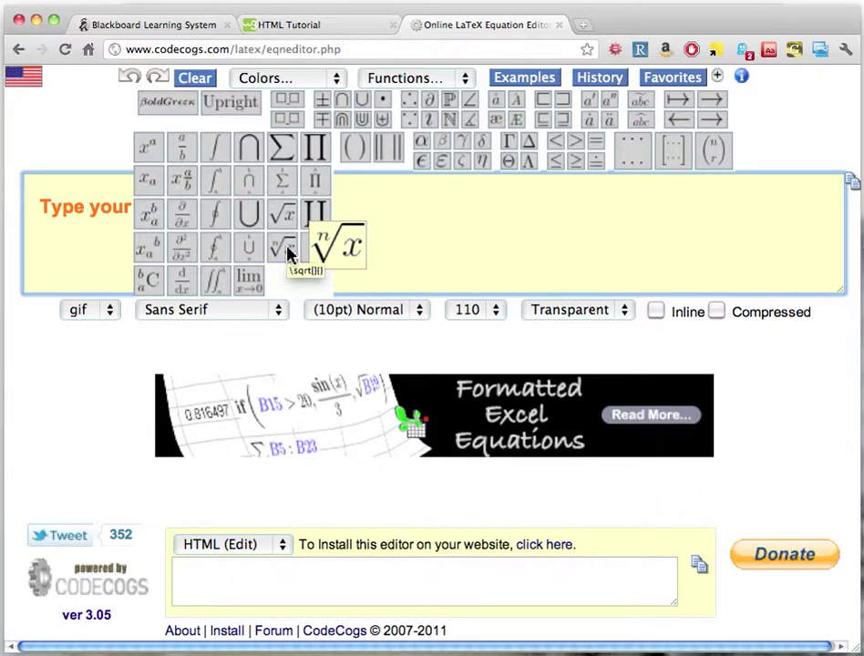
{"action": "left_click", "coordinate": [182, 157]}
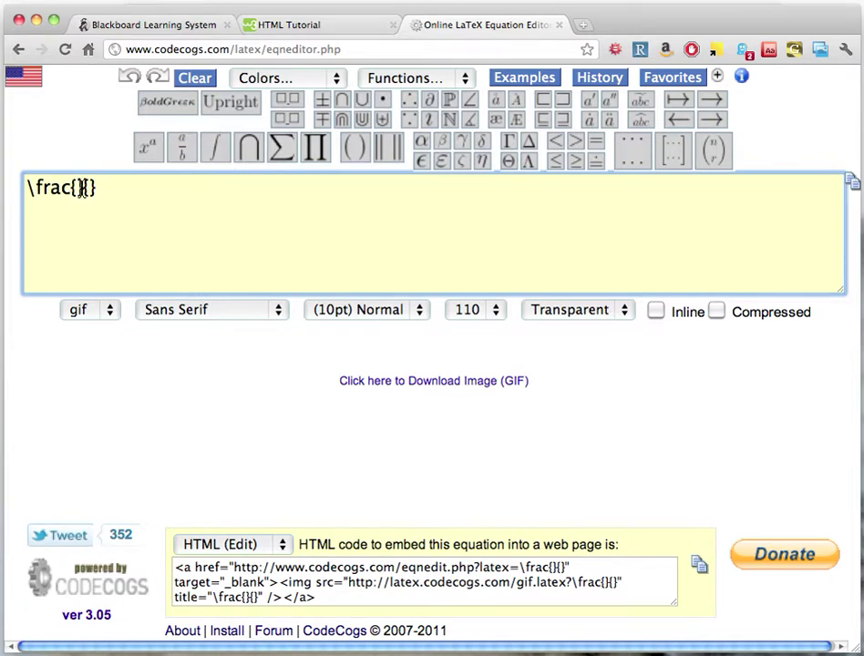
{"action": "left_click", "coordinate": [88, 187]}
{"action": "left_click", "coordinate": [75, 193]}
{"action": "left_click", "coordinate": [77, 187]}
{"action": "type", "text": "1"}
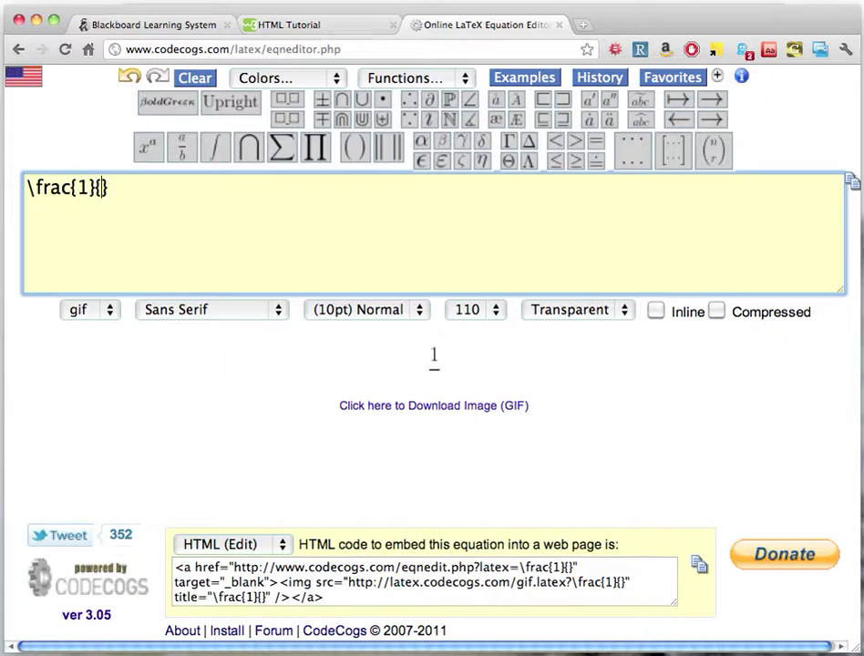
{"action": "key", "text": "Right"}
{"action": "key", "text": "Right"}
{"action": "type", "text": "2"}
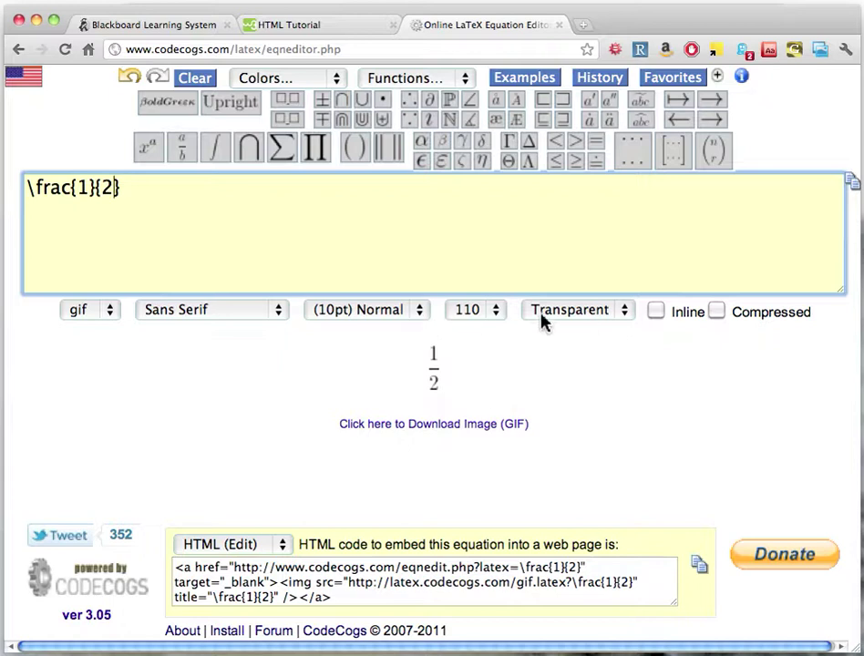
Try the (9pt) Small font size on the fraction and set it to (5pt) Tiny.
{"action": "left_click", "coordinate": [428, 318]}
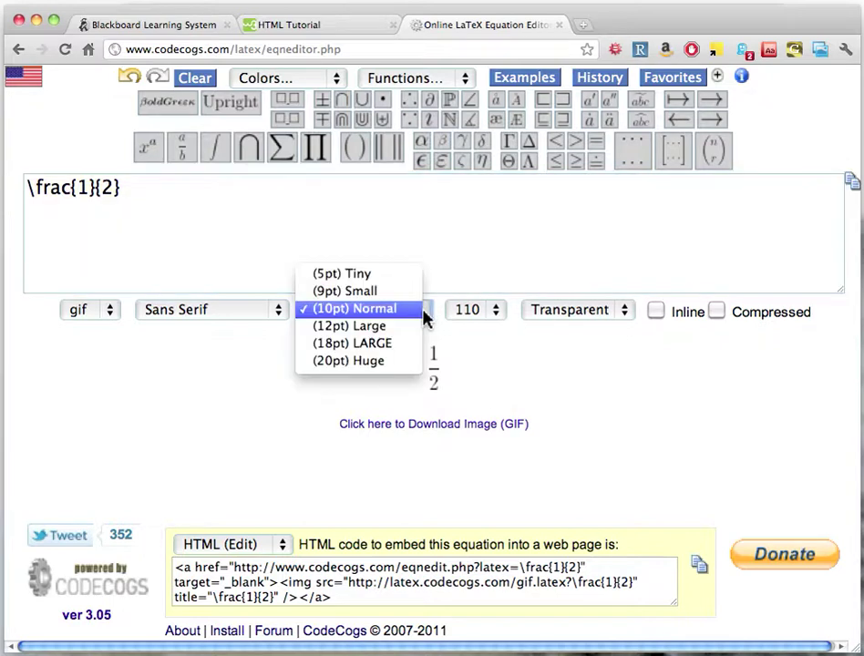
{"action": "left_click", "coordinate": [387, 292]}
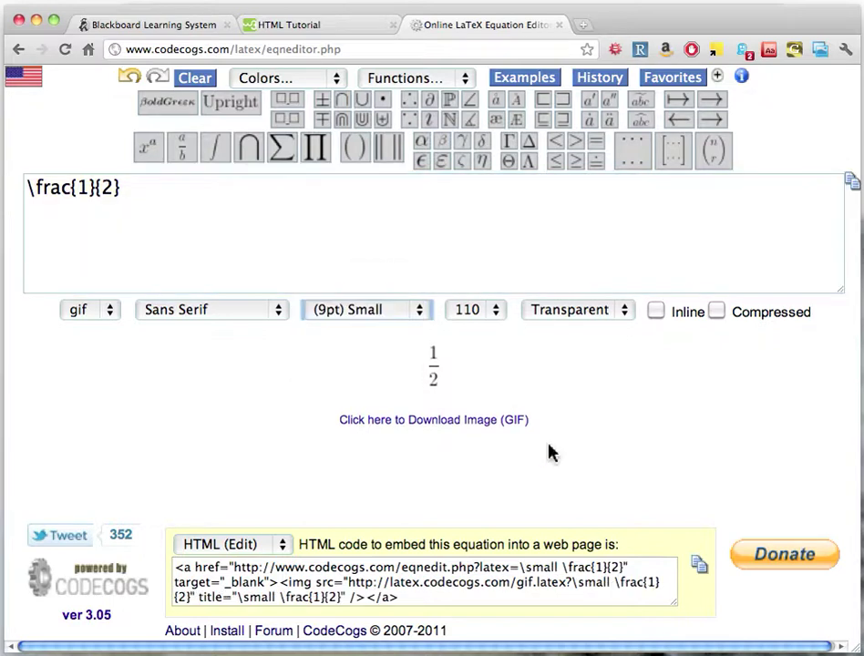
{"action": "left_click", "coordinate": [418, 309]}
{"action": "left_click", "coordinate": [347, 290]}
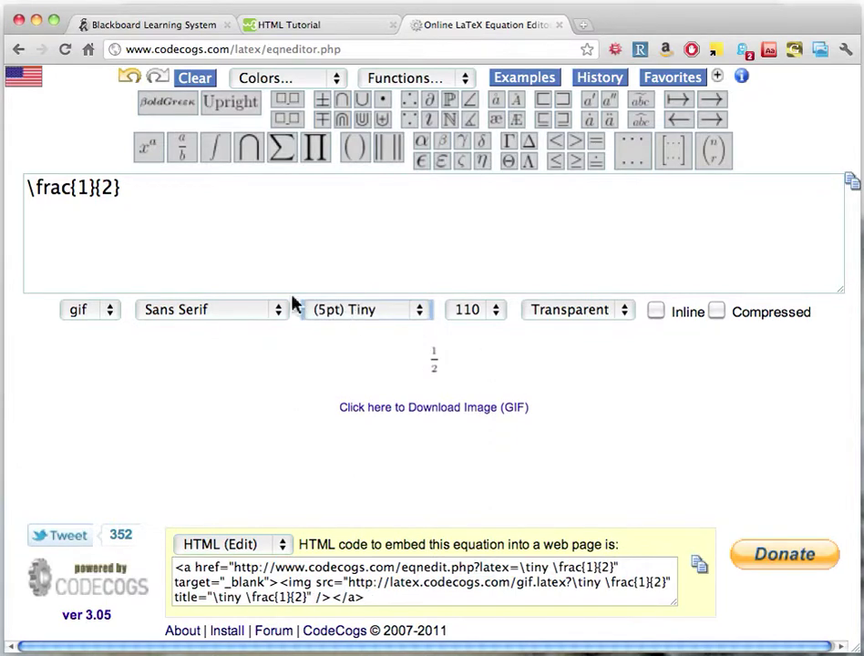
Change the fraction's numerator to 30 and its denominator to a square root of 2.
{"action": "left_click", "coordinate": [80, 189]}
{"action": "double_click", "coordinate": [82, 189]}
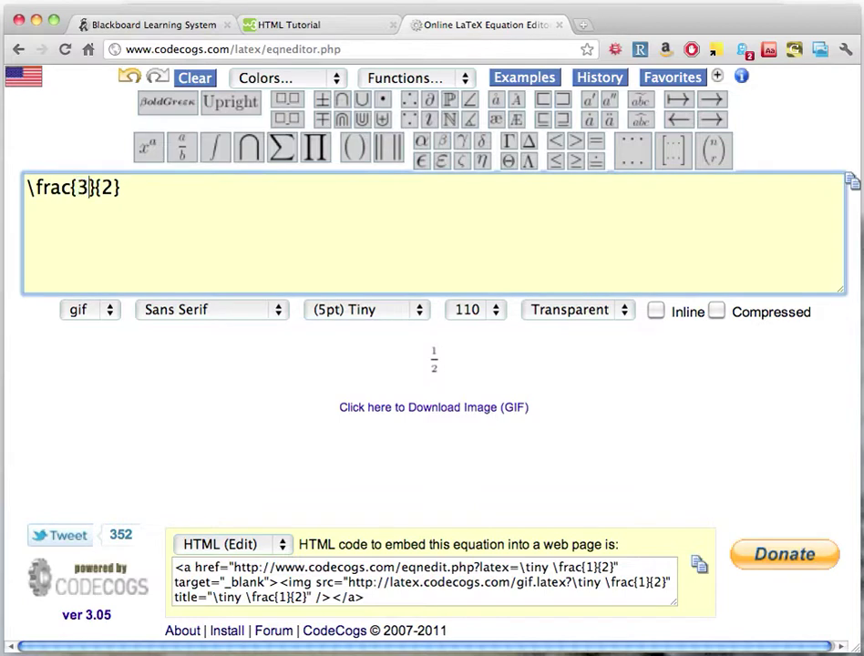
{"action": "type", "text": "30"}
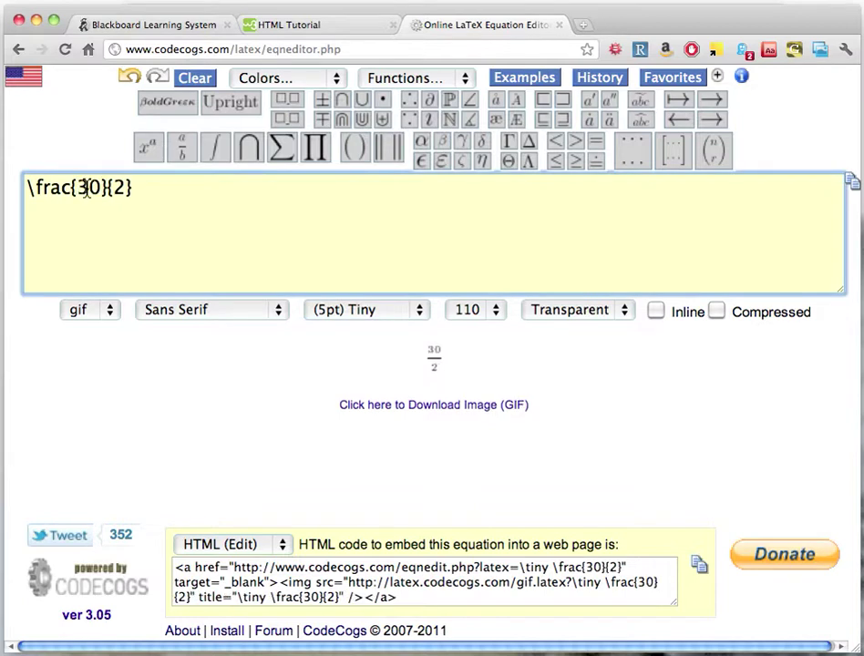
{"action": "double_click", "coordinate": [117, 187]}
{"action": "key", "text": "BackSpace"}
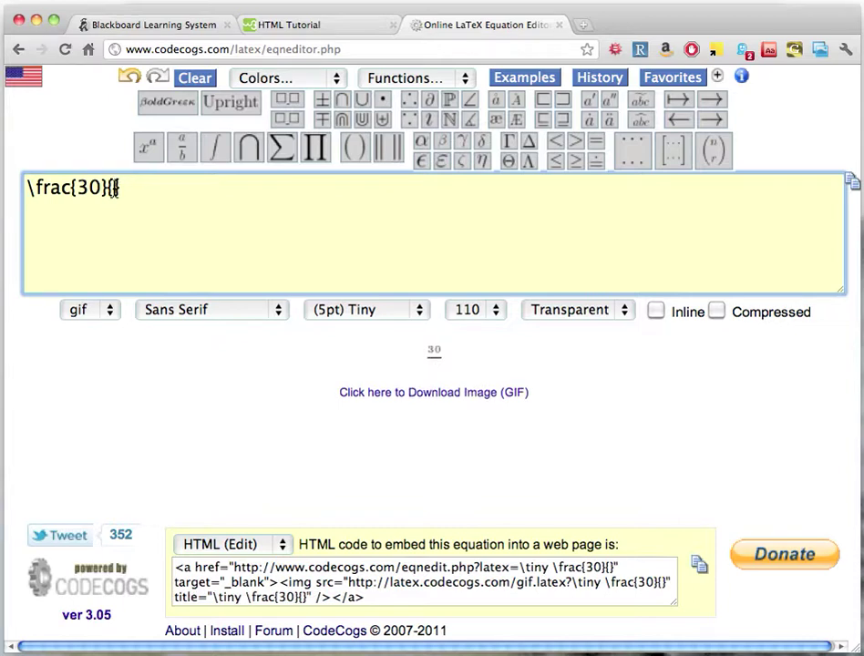
{"action": "mouse_move", "coordinate": [177, 157]}
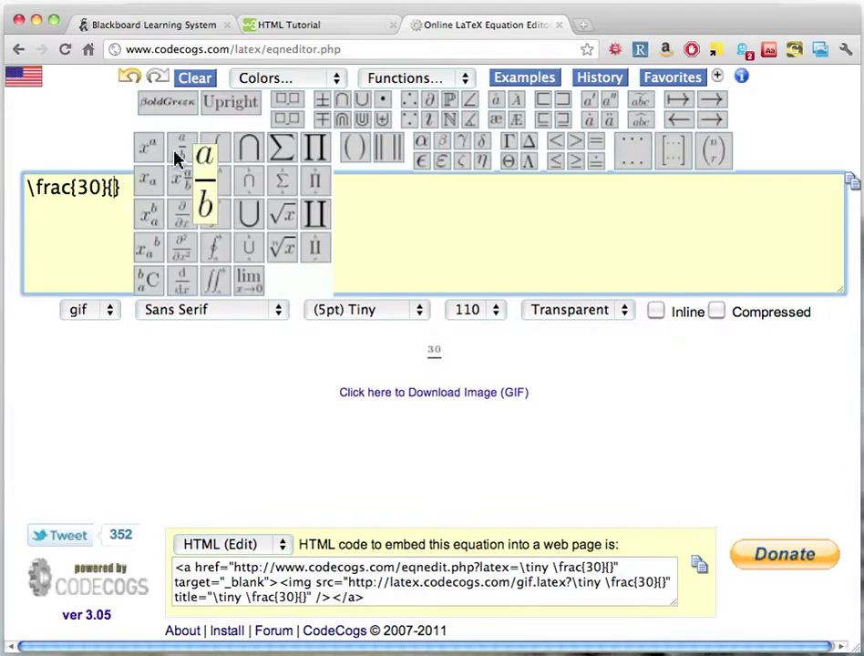
{"action": "left_click", "coordinate": [288, 224]}
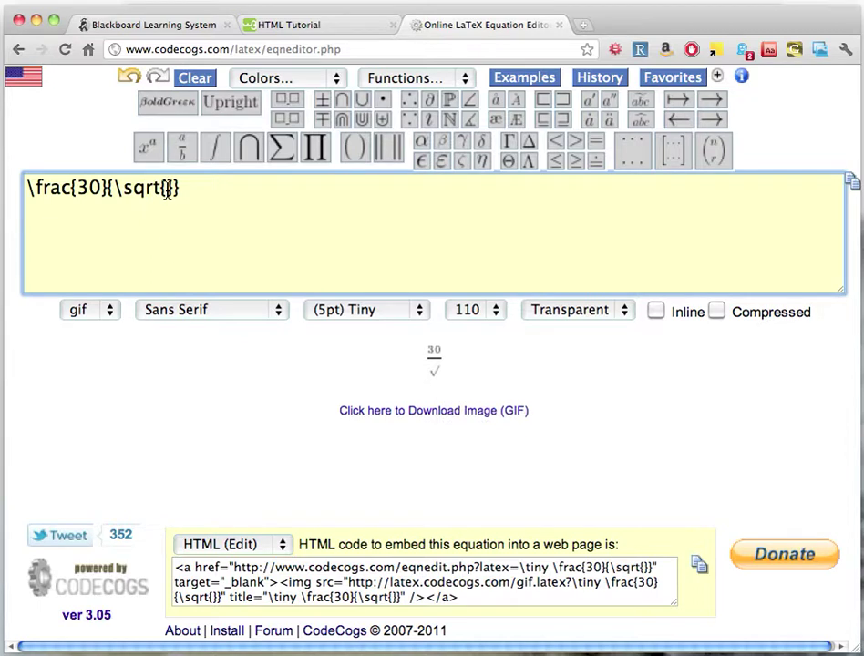
{"action": "type", "text": "2"}
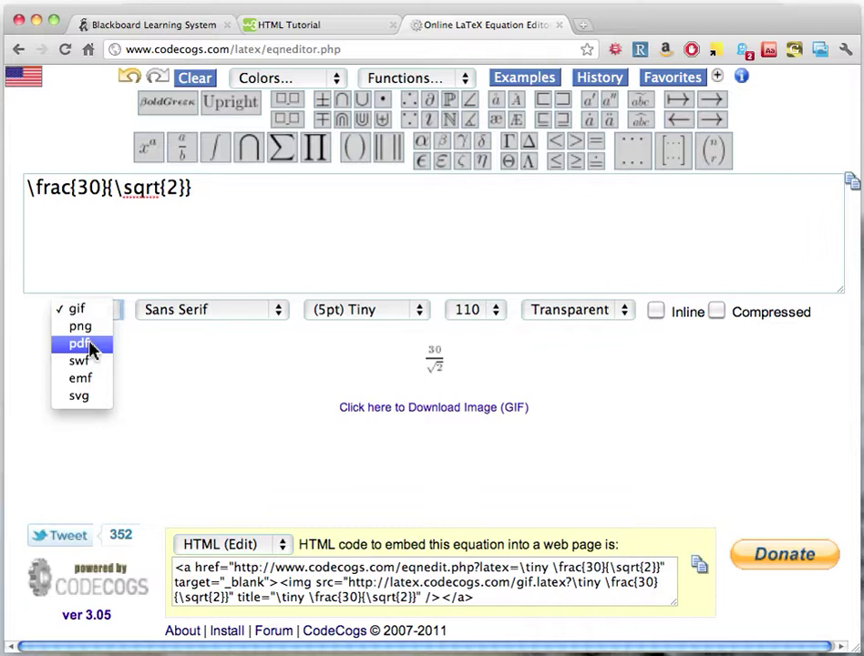
{"action": "left_click", "coordinate": [196, 384]}
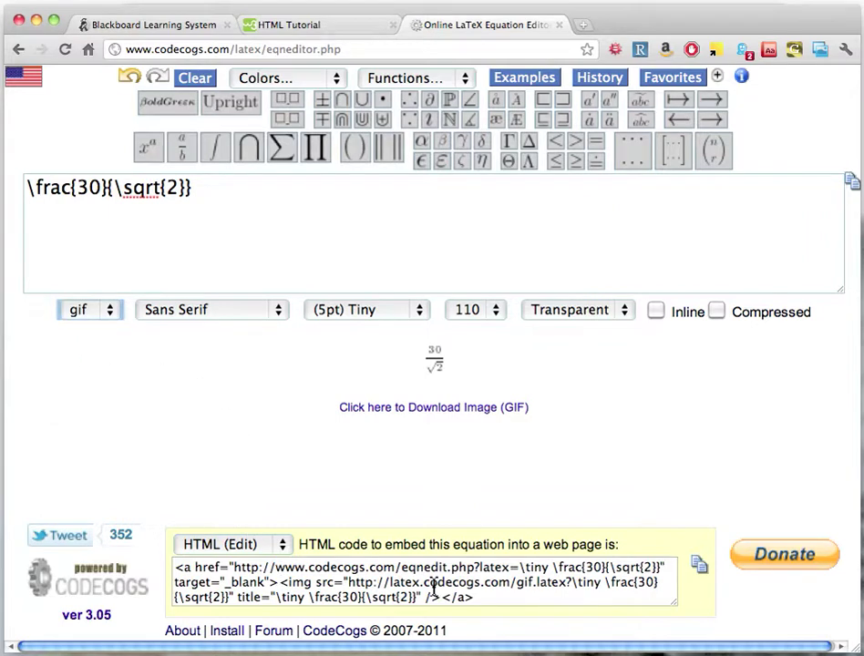
Copy the equation's full HTML embed code and switch to the Blackboard Edit Message window.
{"action": "left_click_drag", "start_coordinate": [482, 598], "coordinate": [176, 571]}
{"action": "key", "text": "super+c"}
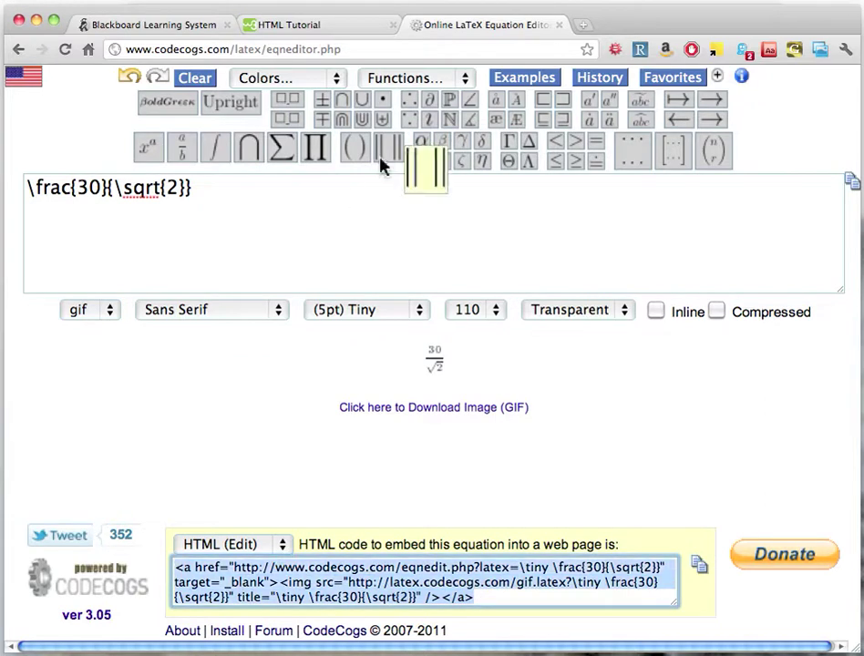
{"action": "left_click", "coordinate": [194, 29]}
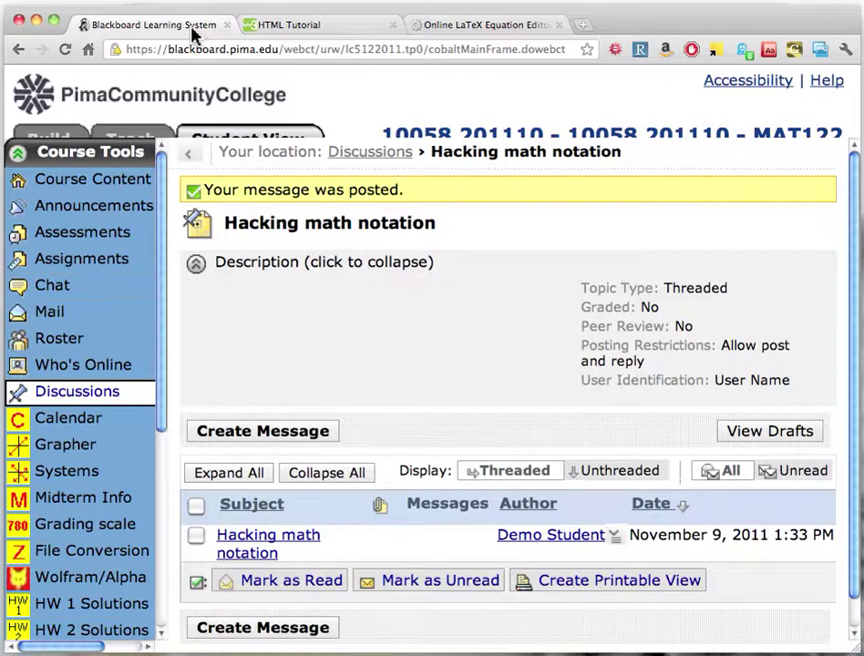
{"action": "key", "text": "F9"}
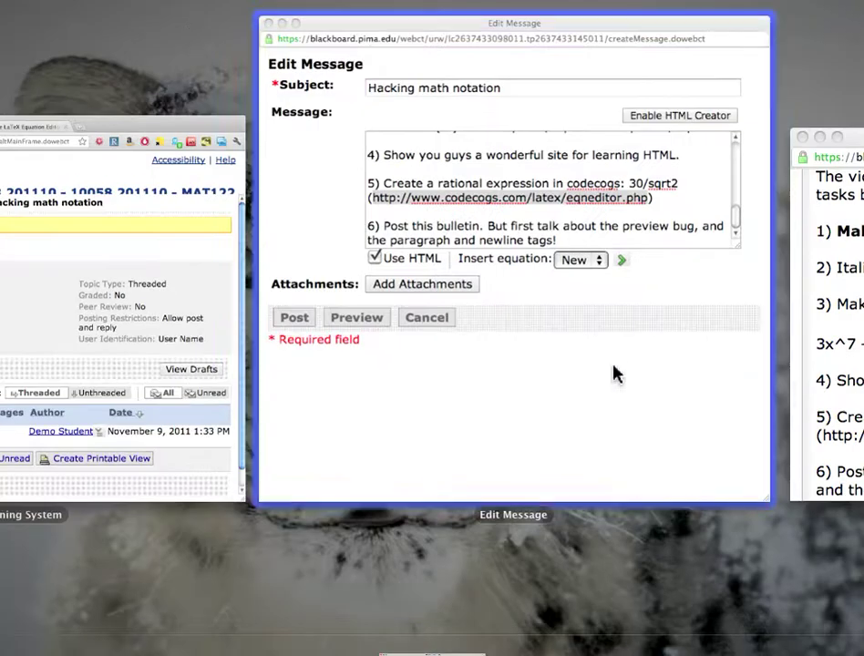
{"action": "left_click", "coordinate": [614, 370]}
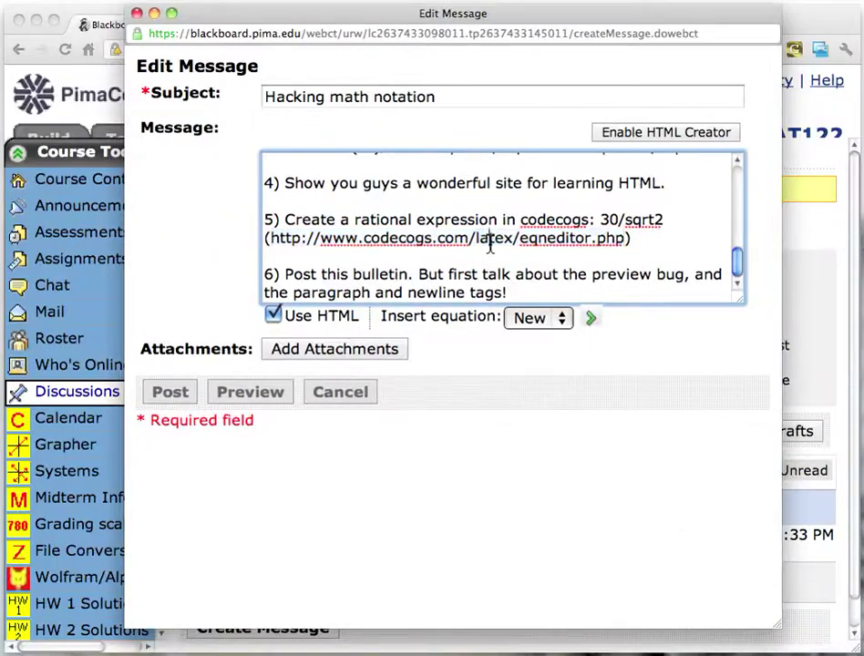
Paste the copied embed code into the message as its own paragraph between the task 5 address and task 6.
{"action": "left_click", "coordinate": [636, 239]}
{"action": "key", "text": "Return"}
{"action": "key", "text": "shift+super+Down"}
{"action": "key", "text": "BackSpace"}
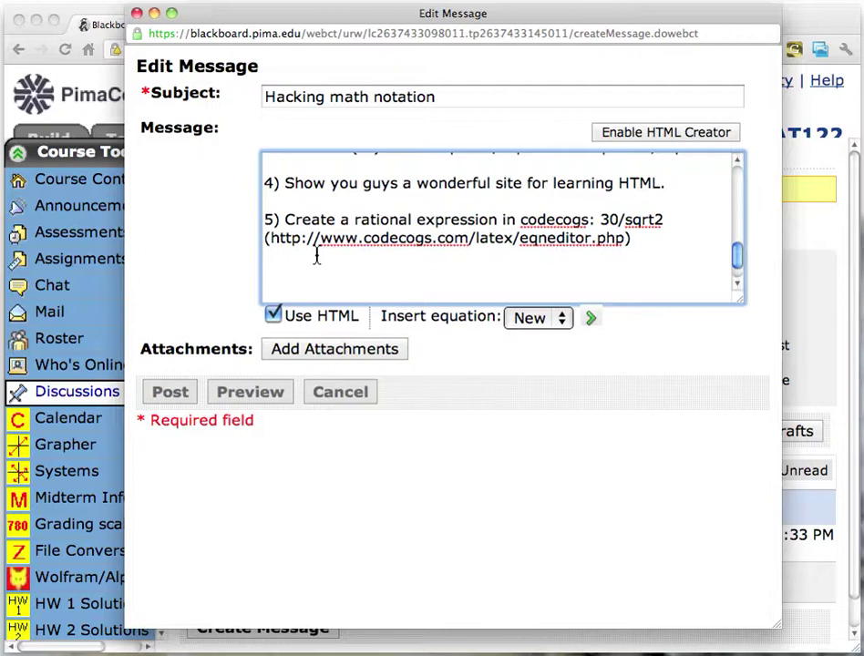
{"action": "key", "text": "super+v"}
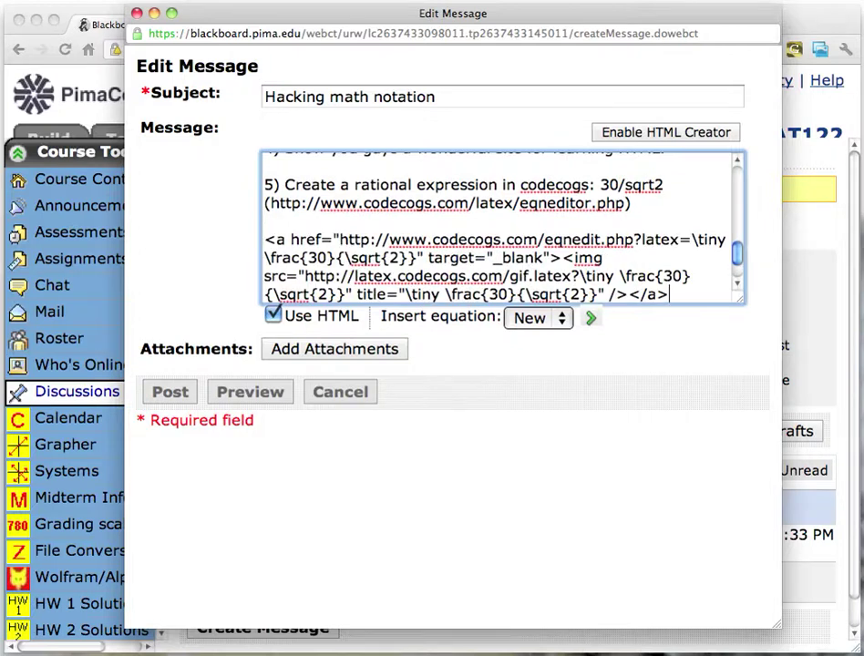
Preview the message and follow the 30/sqrt2 equation image's link to the CodeCogs editor.
{"action": "left_click", "coordinate": [248, 392]}
{"action": "left_click_drag", "start_coordinate": [757, 349], "coordinate": [642, 479]}
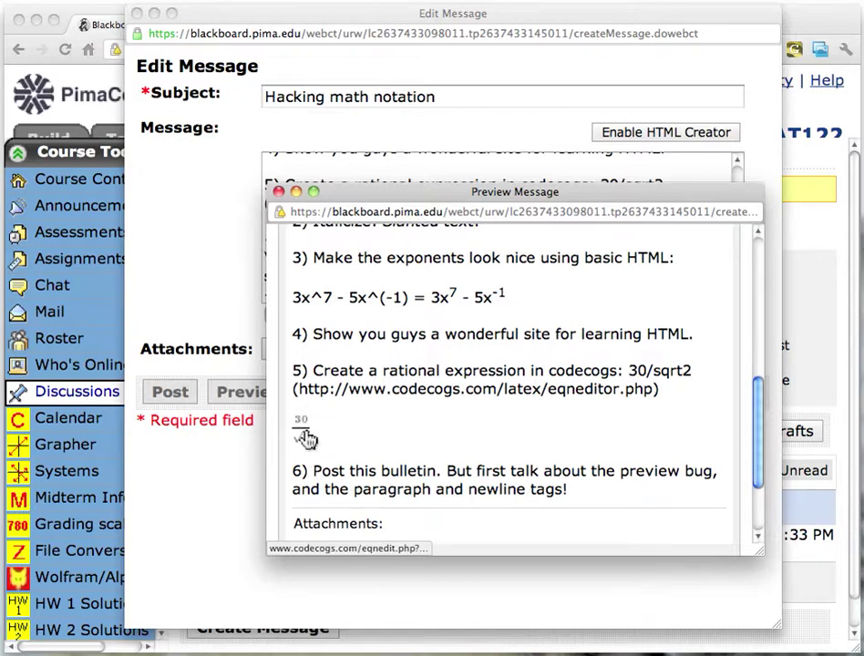
{"action": "mouse_move", "coordinate": [305, 440]}
{"action": "left_click", "coordinate": [306, 436]}
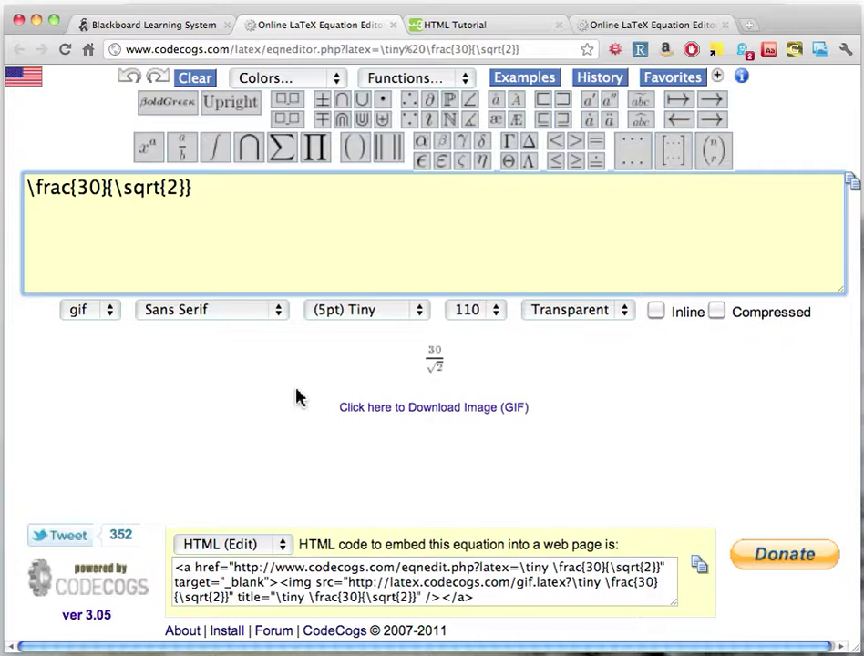
Append an equals sign and an empty fraction template to the equation, and select the updated embed code.
{"action": "type", "text": "="}
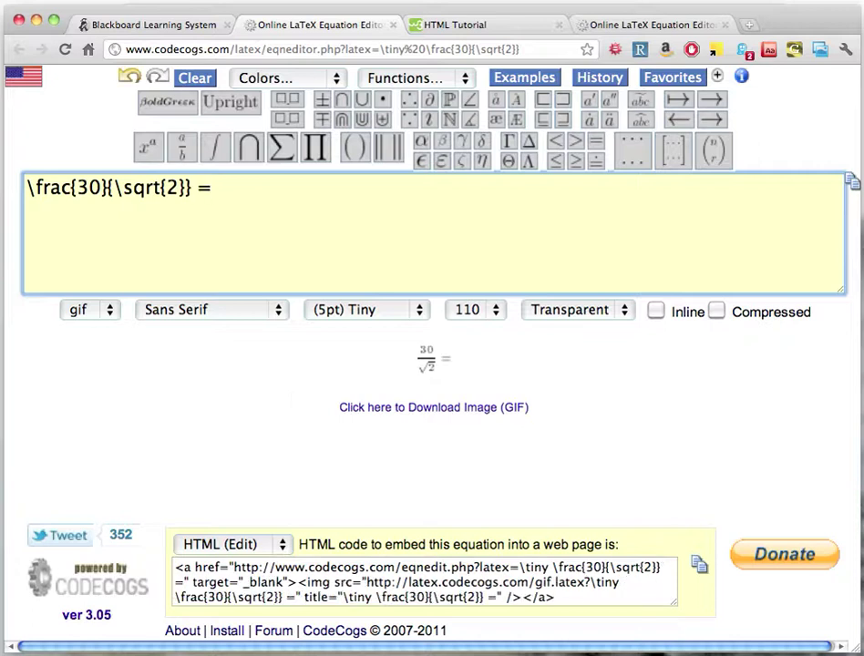
{"action": "left_click", "coordinate": [181, 147]}
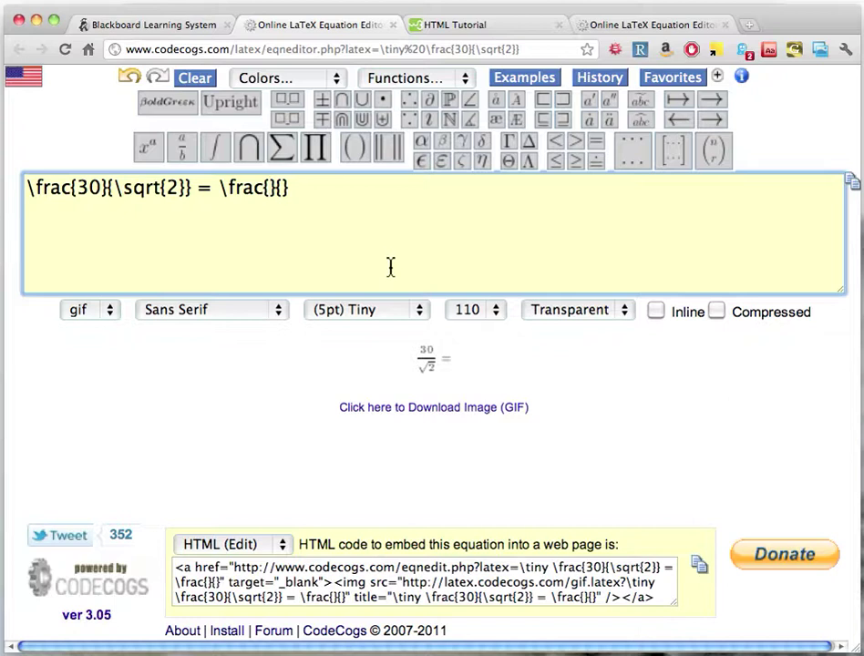
{"action": "left_click", "coordinate": [381, 591]}
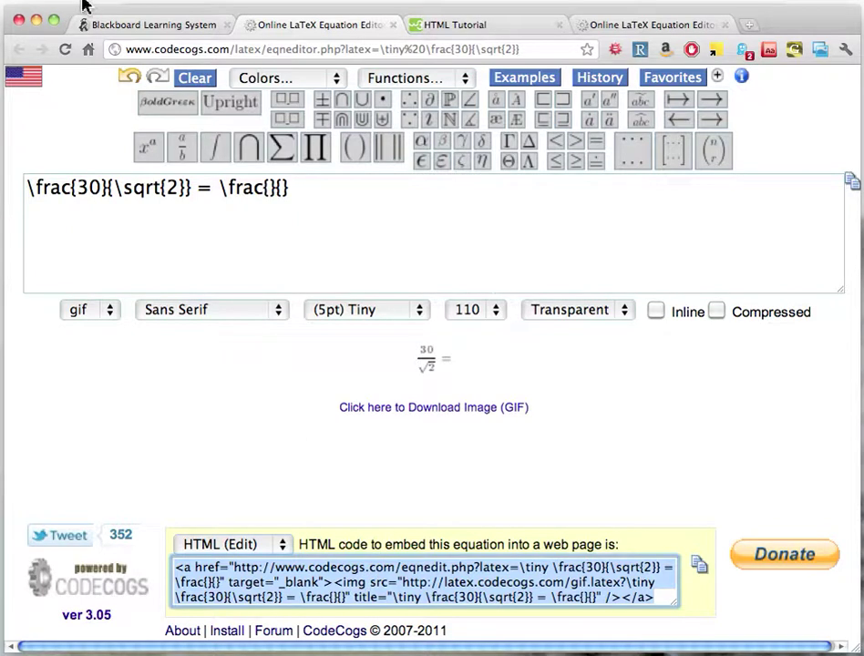
Switch back to the Blackboard Edit Message window and preview the message, reading through its formatted tasks.
{"action": "left_click", "coordinate": [137, 27]}
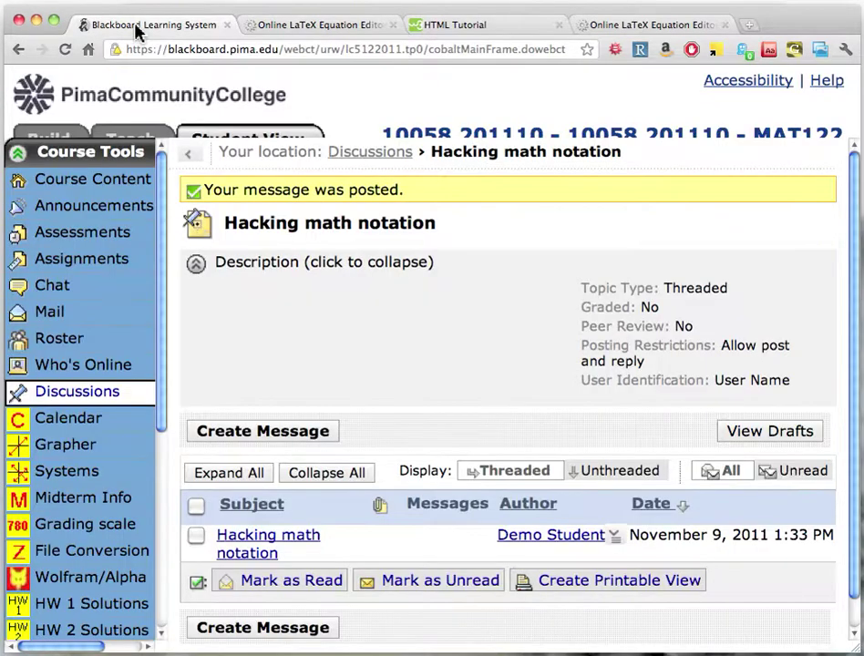
{"action": "key", "text": "F9"}
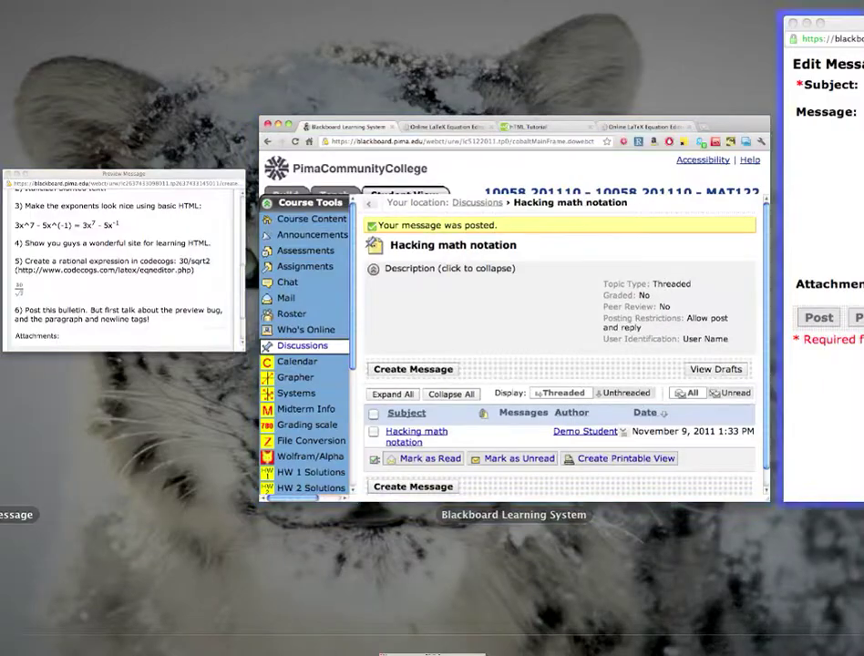
{"action": "left_click", "coordinate": [821, 228]}
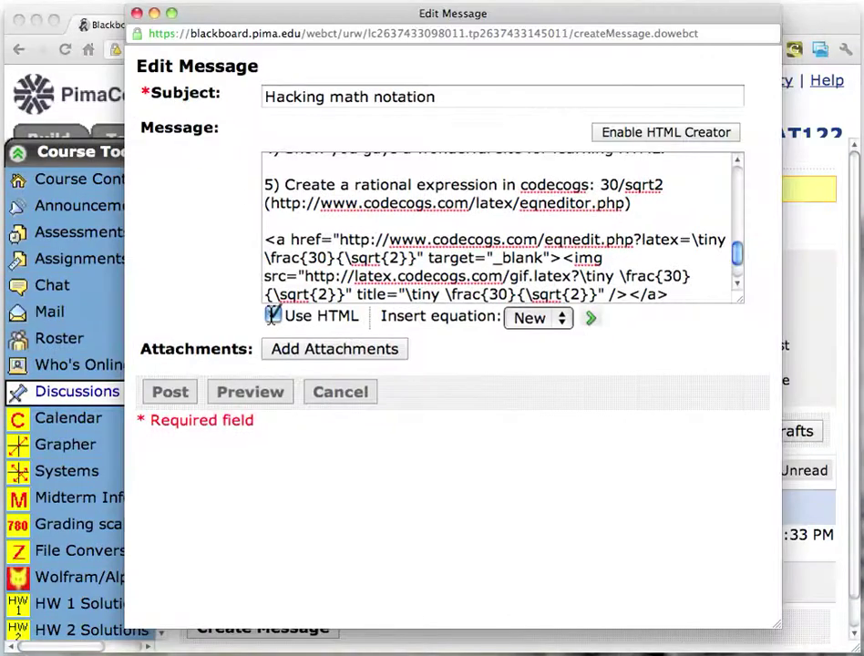
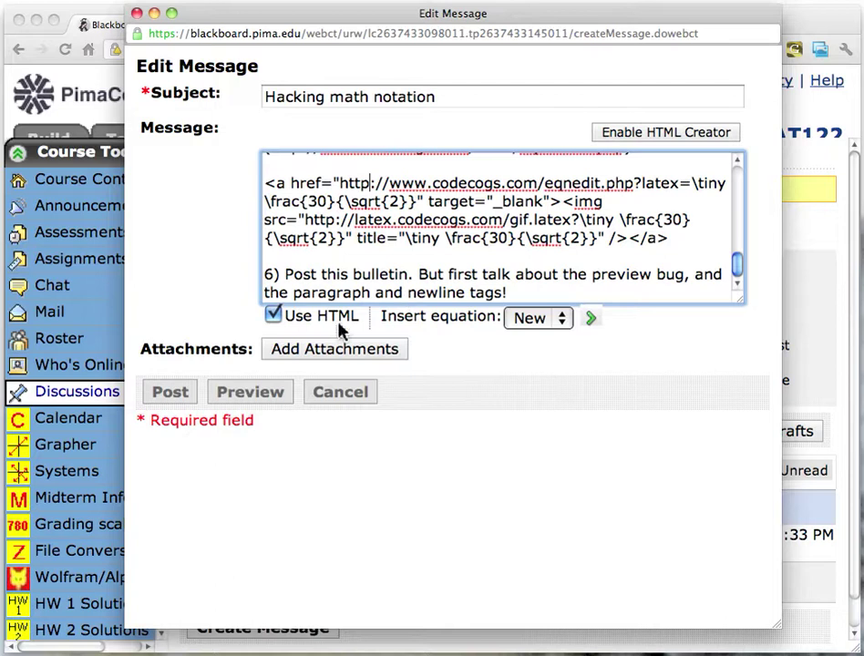
{"action": "left_click", "coordinate": [270, 395]}
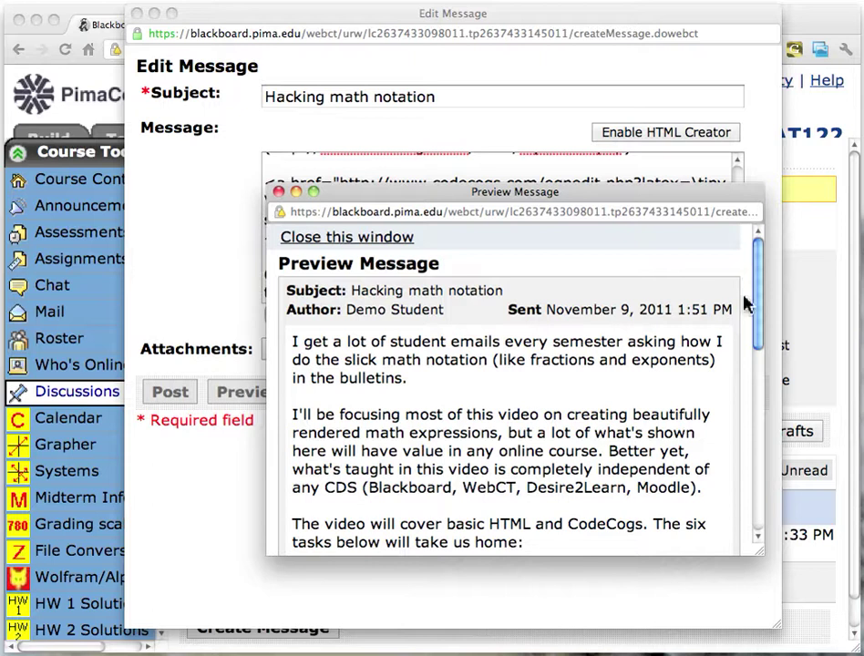
{"action": "scroll", "coordinate": [761, 347], "scroll_direction": "down", "scroll_amount": 5}
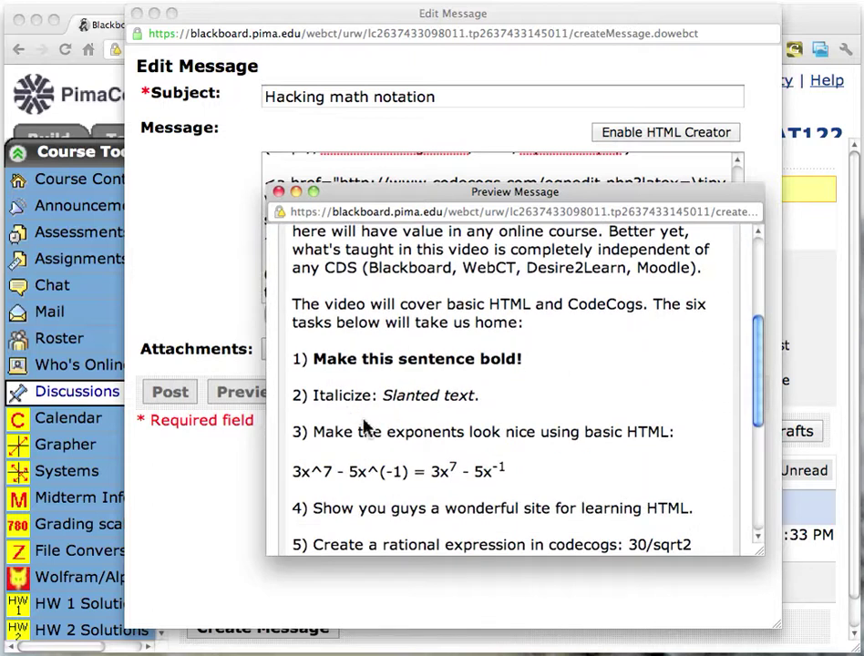
{"action": "scroll", "coordinate": [756, 376], "scroll_direction": "down", "scroll_amount": 1}
{"action": "mouse_move", "coordinate": [757, 376]}
{"action": "left_mouse_down"}
{"action": "mouse_move", "coordinate": [754, 430]}
{"action": "mouse_move", "coordinate": [759, 369]}
{"action": "left_mouse_up"}
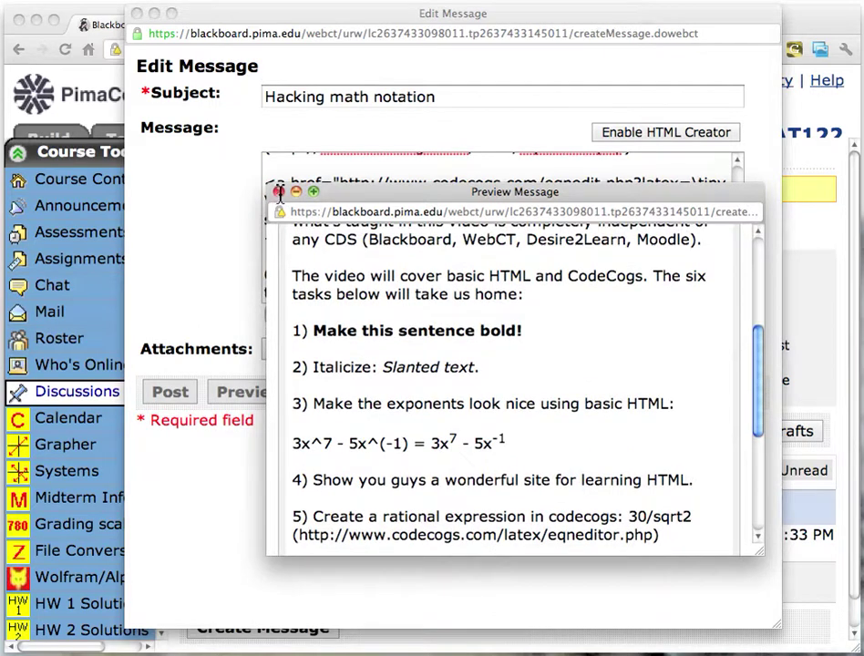
{"action": "left_click", "coordinate": [279, 192]}
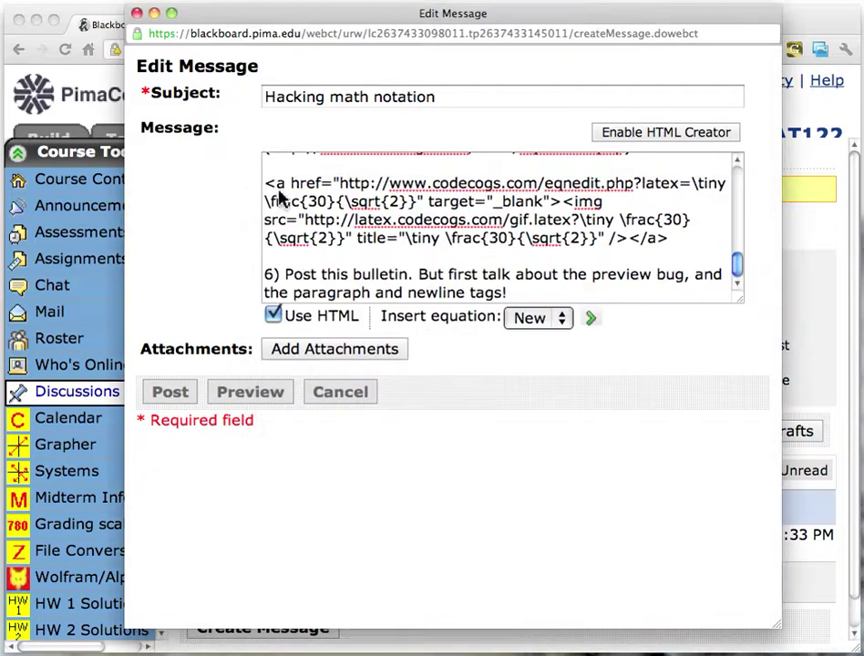
Post the edited message and open it from the Hacking math notation topic to examine its paragraph layout.
{"action": "left_click", "coordinate": [170, 394]}
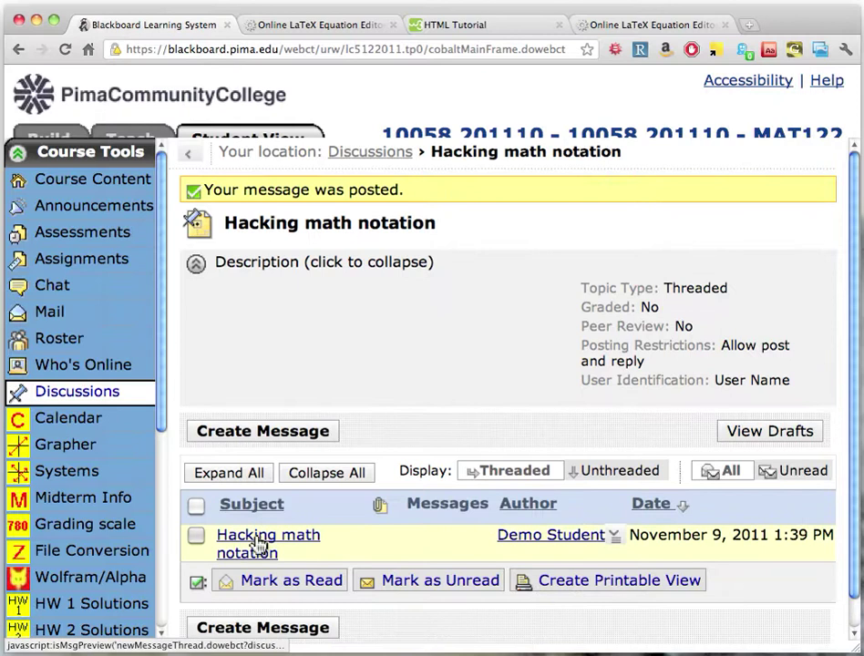
{"action": "left_click", "coordinate": [260, 544]}
{"action": "left_click_drag", "start_coordinate": [806, 299], "coordinate": [808, 372]}
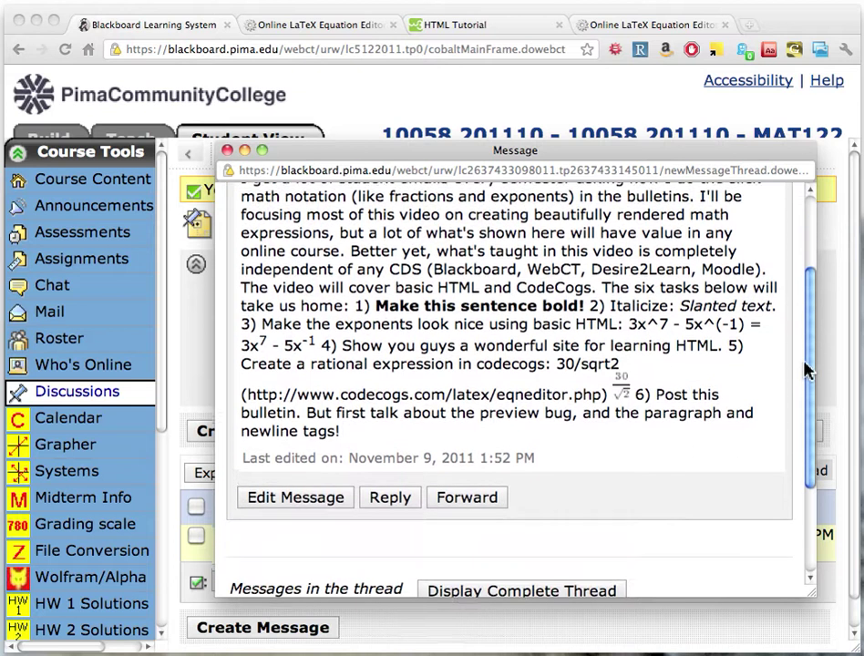
{"action": "left_click_drag", "start_coordinate": [806, 372], "coordinate": [857, 357]}
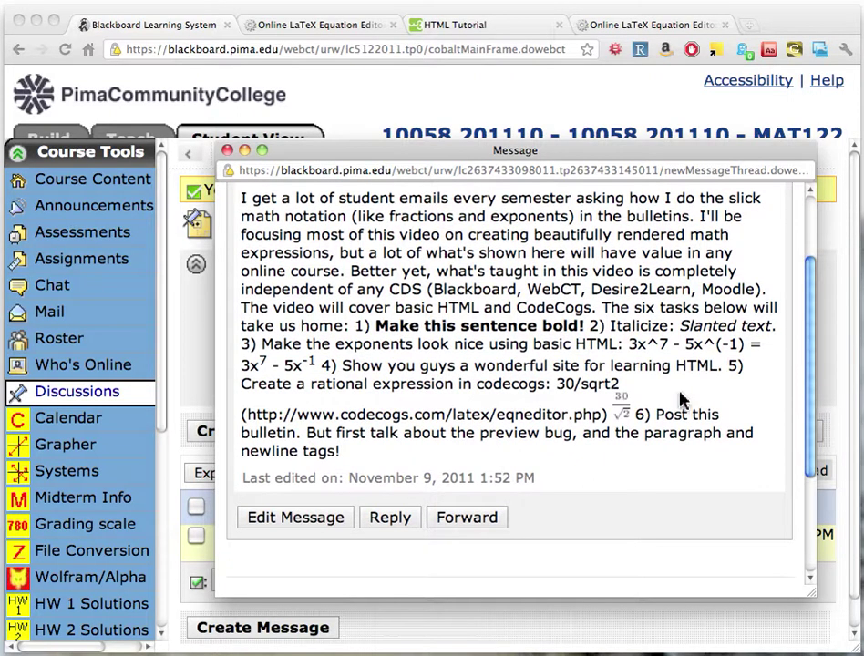
Reopen the posted message for editing and insert <p> tags before its first paragraph and on the blank line before the second.
{"action": "left_click", "coordinate": [283, 520]}
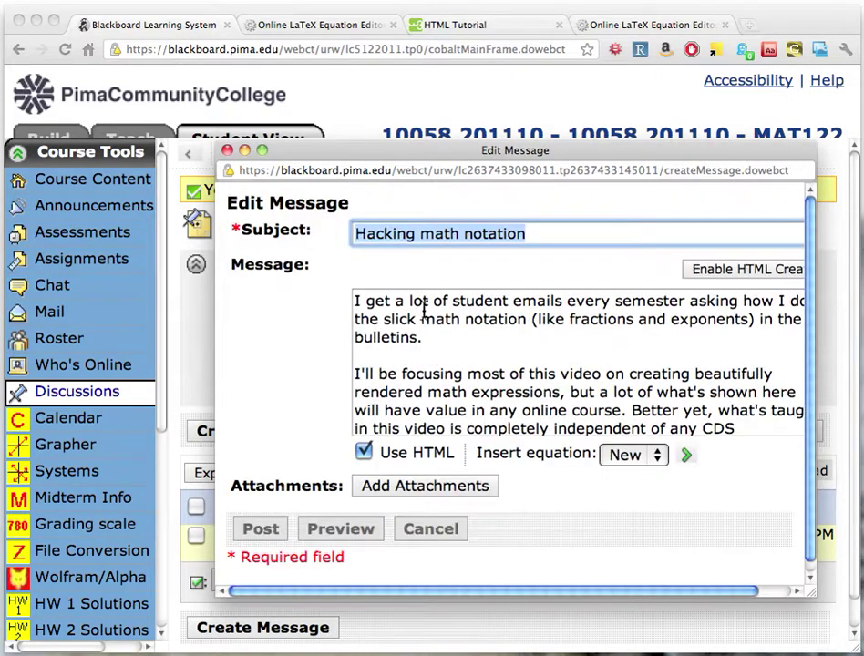
{"action": "left_click", "coordinate": [363, 456]}
{"action": "left_click", "coordinate": [363, 455]}
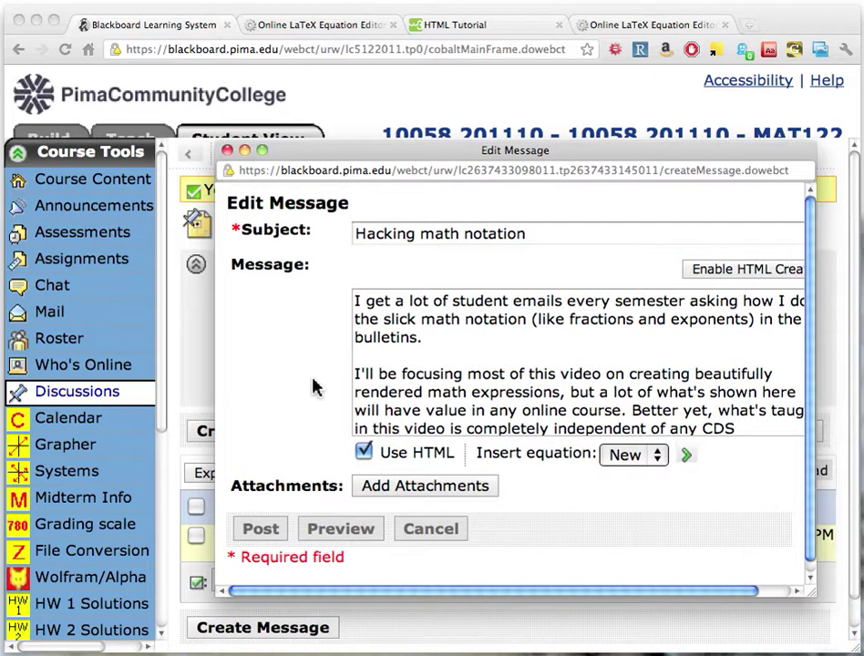
{"action": "left_click", "coordinate": [363, 358]}
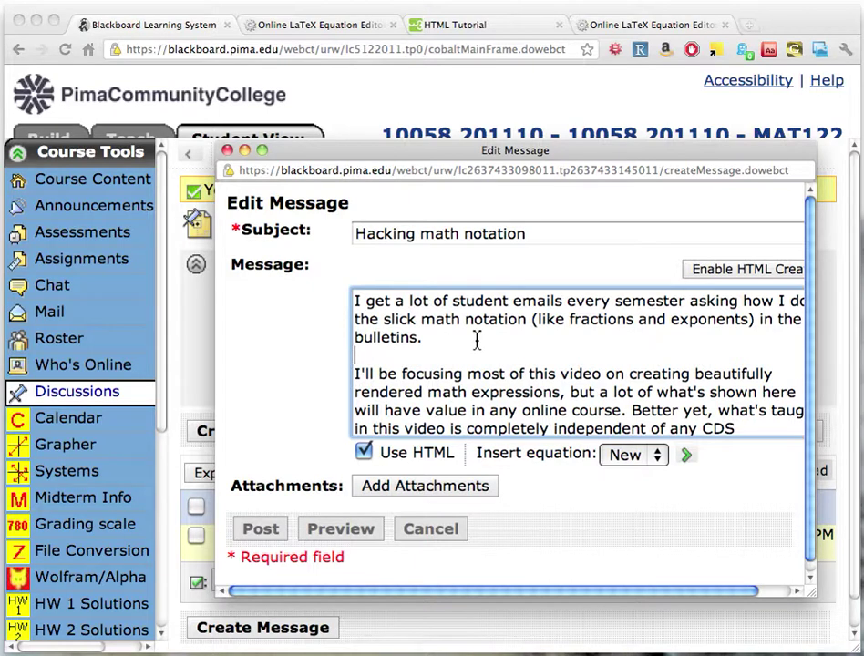
{"action": "type", "text": "<p>"}
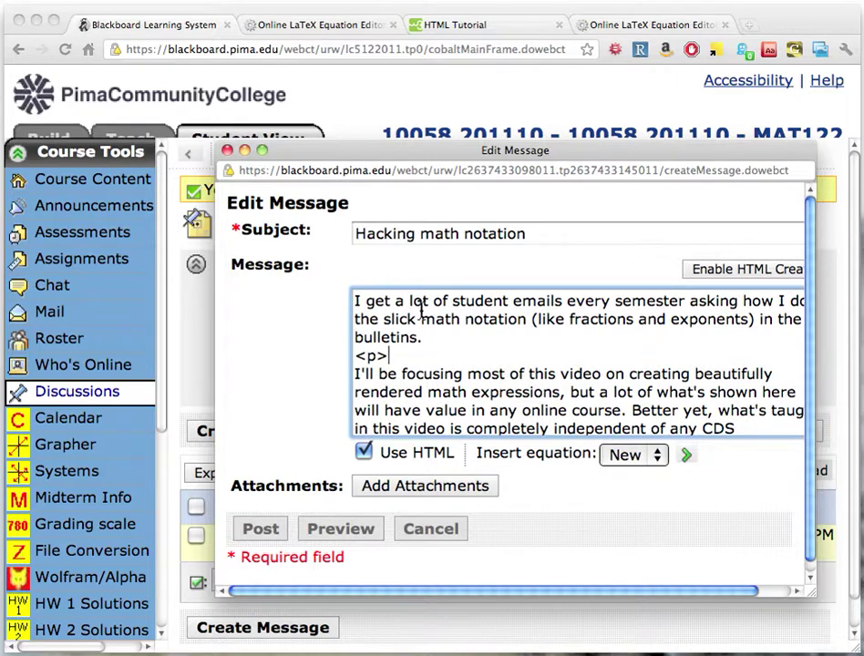
{"action": "left_click", "coordinate": [357, 300]}
{"action": "type", "text": "<"}
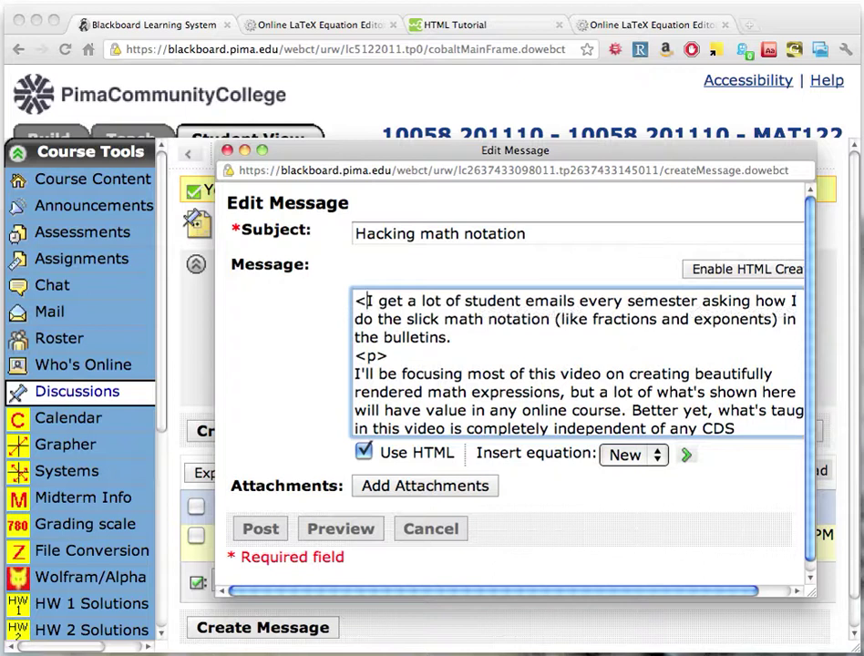
{"action": "type", "text": "p>"}
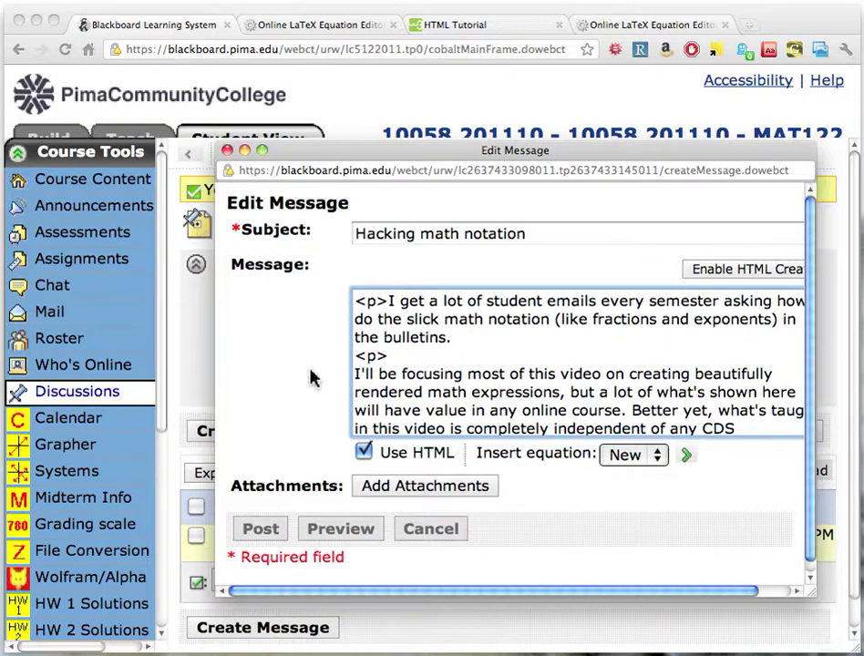
Try ending the first paragraph with a closing </p> tag after "the bulletins." and a blank line below it.
{"action": "left_click", "coordinate": [356, 356]}
{"action": "key", "text": "BackSpace"}
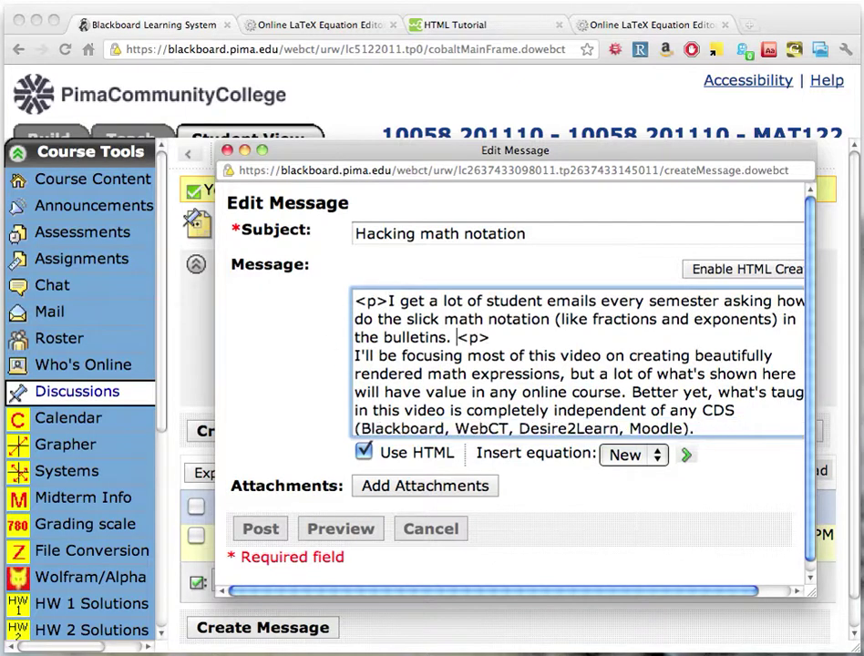
{"action": "key", "text": "Right"}
{"action": "type", "text": "/"}
{"action": "key", "text": "End"}
{"action": "key", "text": "Return"}
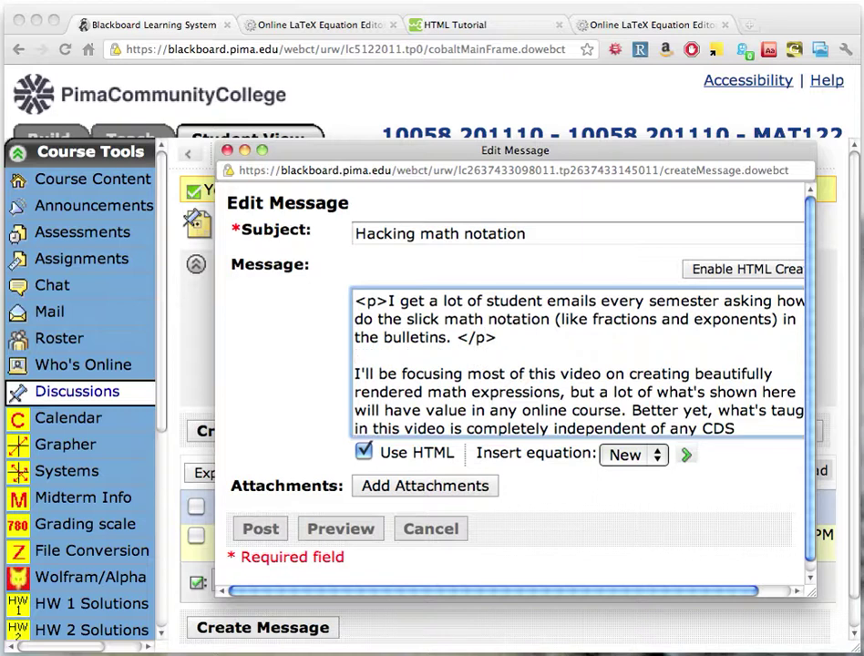
Remove the closing </p> tag after the first paragraph and put <p> back on the blank line below it.
{"action": "left_click_drag", "start_coordinate": [457, 338], "coordinate": [502, 339]}
{"action": "key", "text": "BackSpace"}
{"action": "left_click", "coordinate": [355, 373]}
{"action": "key", "text": "Up"}
{"action": "type", "text": "<p>"}
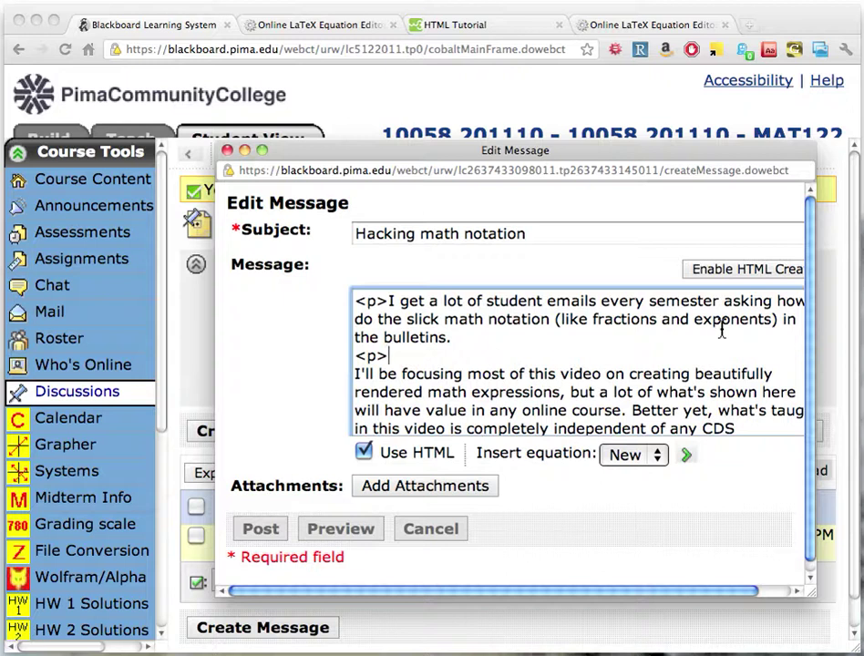
Insert a <p> tag on the blank line before the paragraph starting "The video will cover basic HTML and CodeCogs.".
{"action": "scroll", "coordinate": [810, 288], "scroll_direction": "down", "scroll_amount": 1}
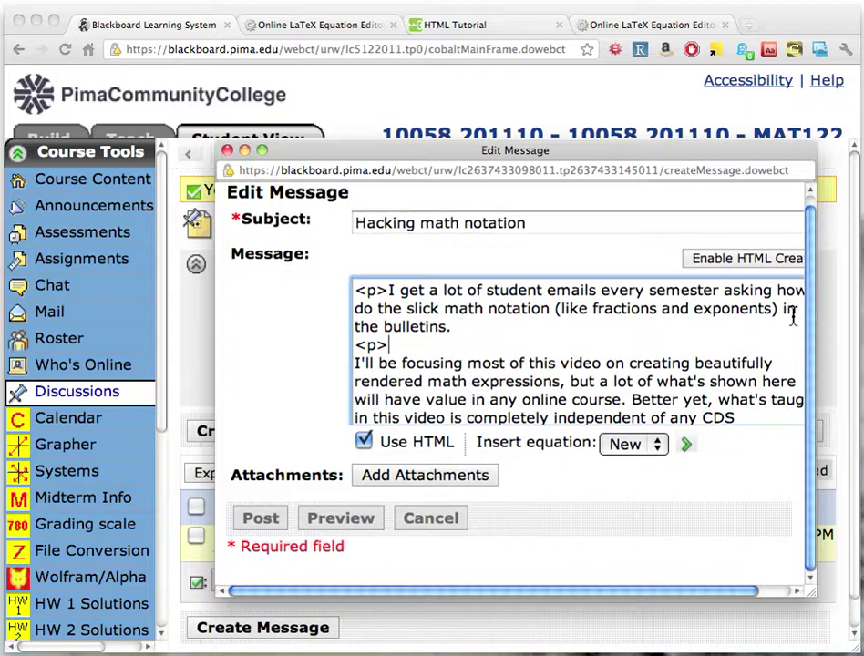
{"action": "scroll", "coordinate": [721, 380], "scroll_direction": "down", "scroll_amount": 3}
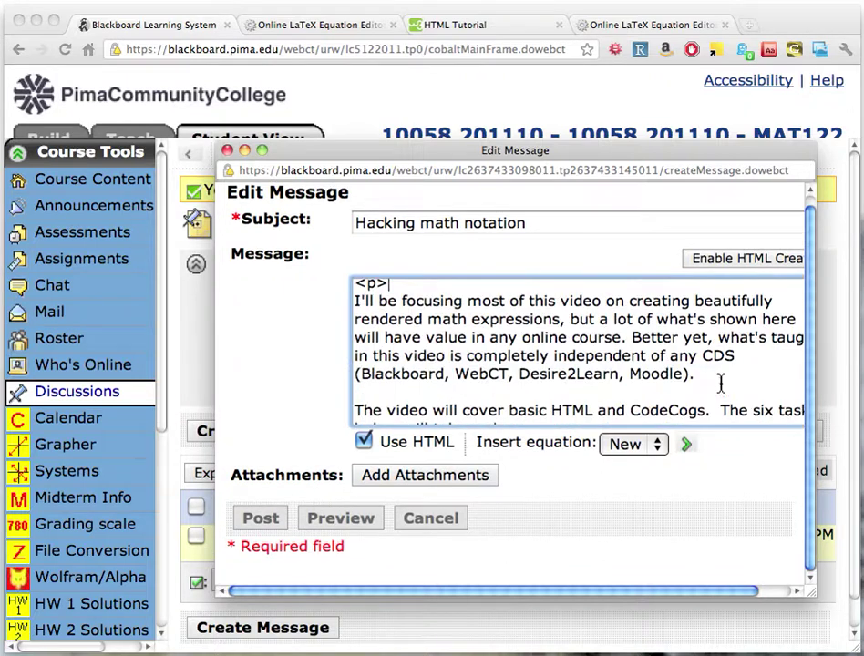
{"action": "left_click", "coordinate": [373, 392]}
{"action": "type", "text": "<p>"}
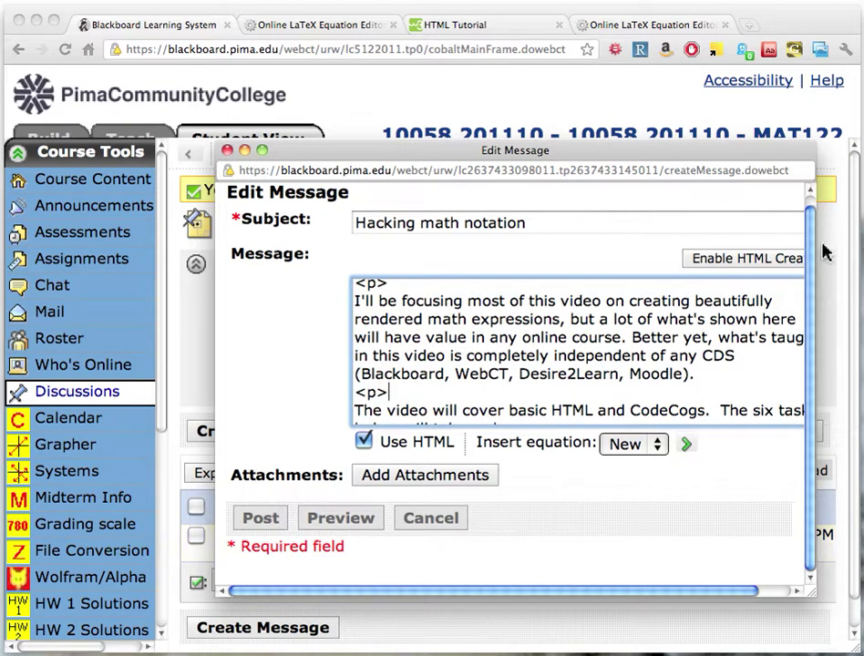
Insert a <br> tag directly before "The six tasks below will take us home:" to start it on a new line.
{"action": "scroll", "coordinate": [566, 383], "scroll_direction": "down", "scroll_amount": 3}
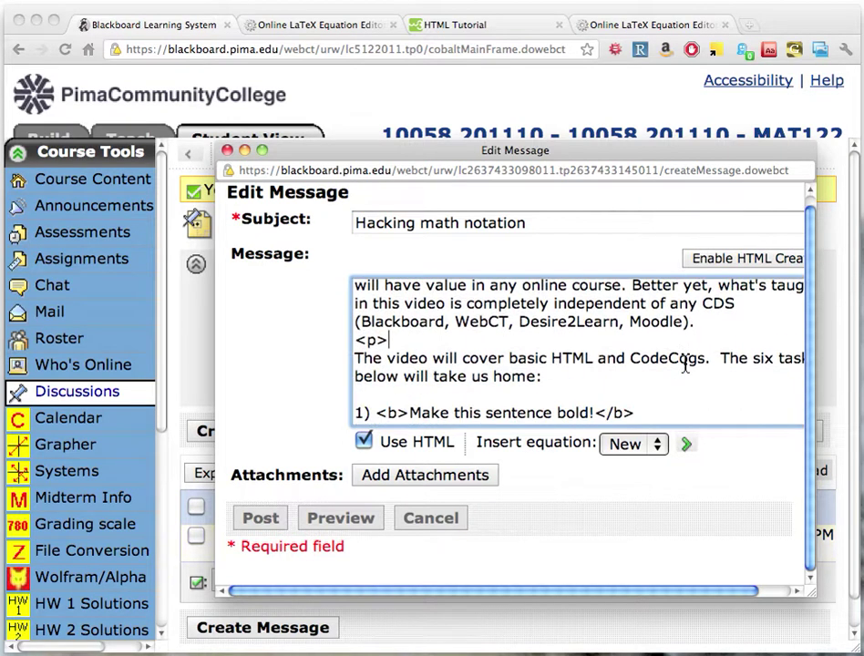
{"action": "left_click", "coordinate": [721, 358]}
{"action": "key", "text": "Return"}
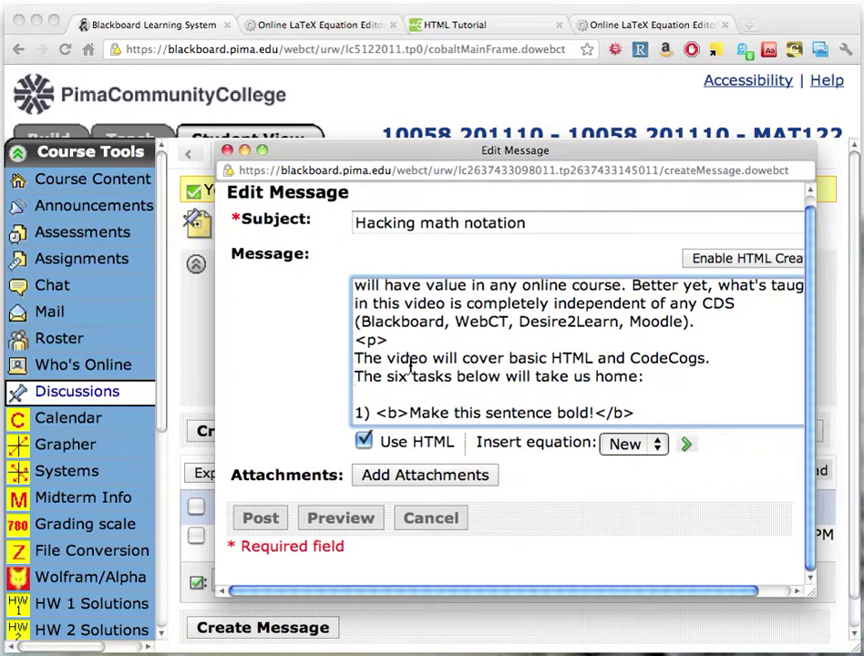
{"action": "key", "text": "BackSpace"}
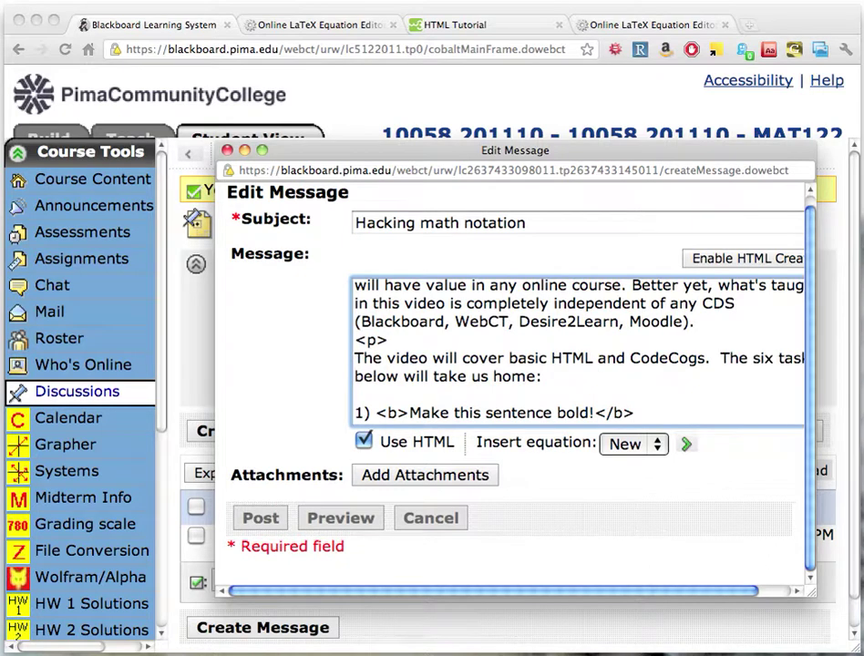
{"action": "type", "text": "<br?"}
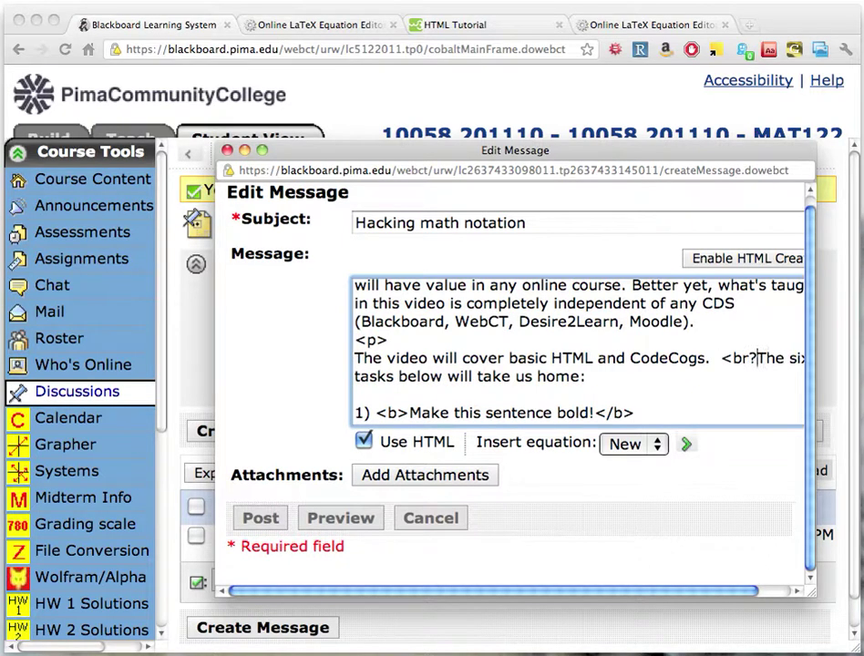
{"action": "key", "text": "BackSpace"}
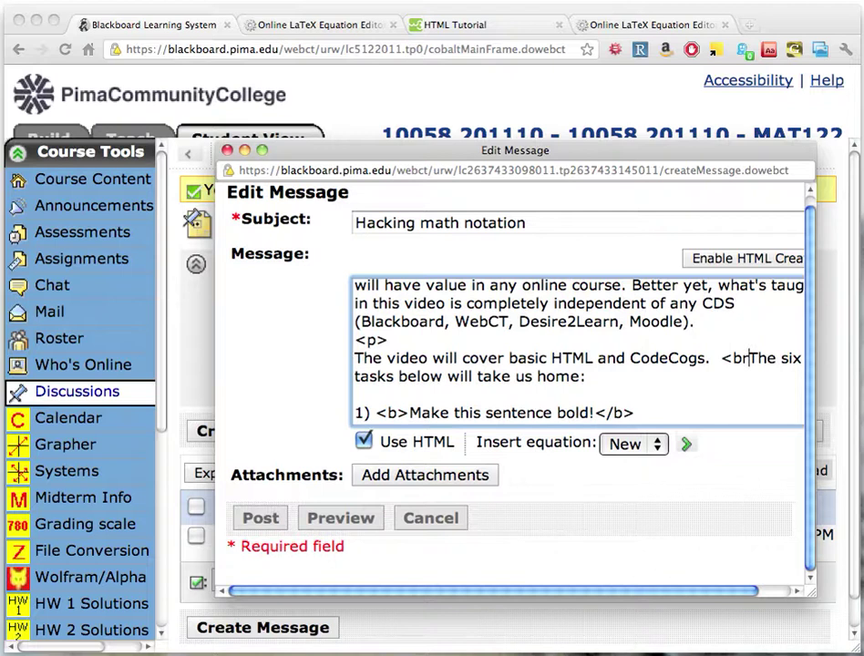
{"action": "type", "text": ">"}
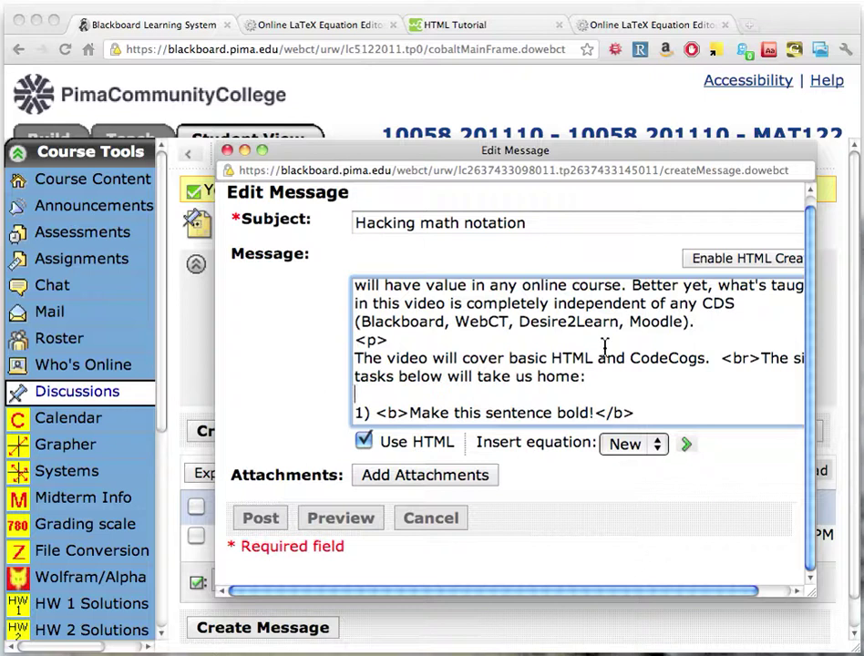
Insert <p> tags on the blank lines before task 1 and task 2.
{"action": "type", "text": "<p>"}
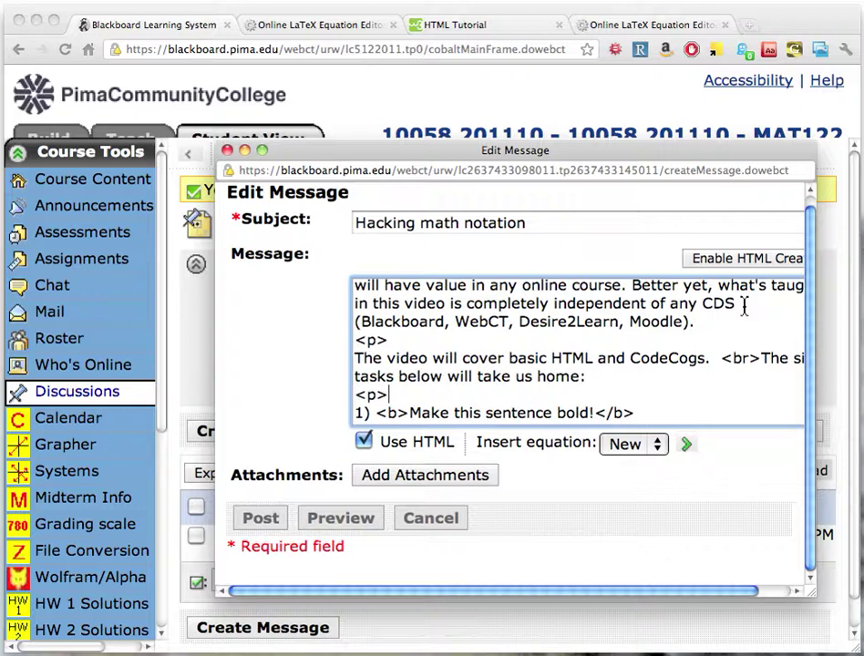
{"action": "scroll", "coordinate": [751, 327], "scroll_direction": "down", "scroll_amount": 3}
{"action": "left_click", "coordinate": [442, 366]}
{"action": "type", "text": "<p>"}
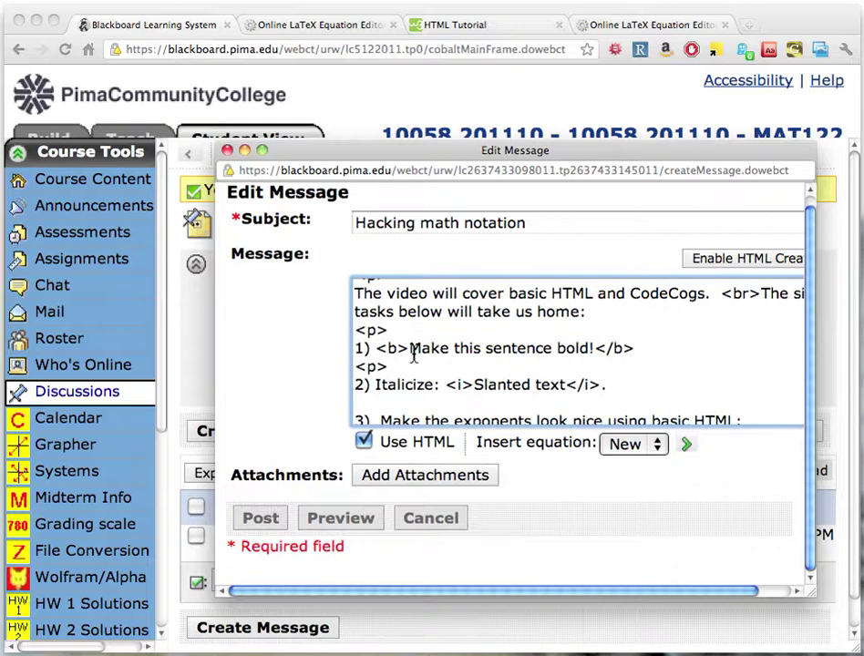
Insert <p> tags on the blank lines before task 3, its exponent expression and task 4.
{"action": "left_click", "coordinate": [387, 401]}
{"action": "type", "text": "<p>"}
{"action": "scroll", "coordinate": [387, 402], "scroll_direction": "down", "scroll_amount": 1}
{"action": "left_click", "coordinate": [375, 404]}
{"action": "type", "text": "<p>"}
{"action": "scroll", "coordinate": [377, 392], "scroll_direction": "down", "scroll_amount": 2}
{"action": "left_click", "coordinate": [378, 371]}
{"action": "type", "text": "<p>"}
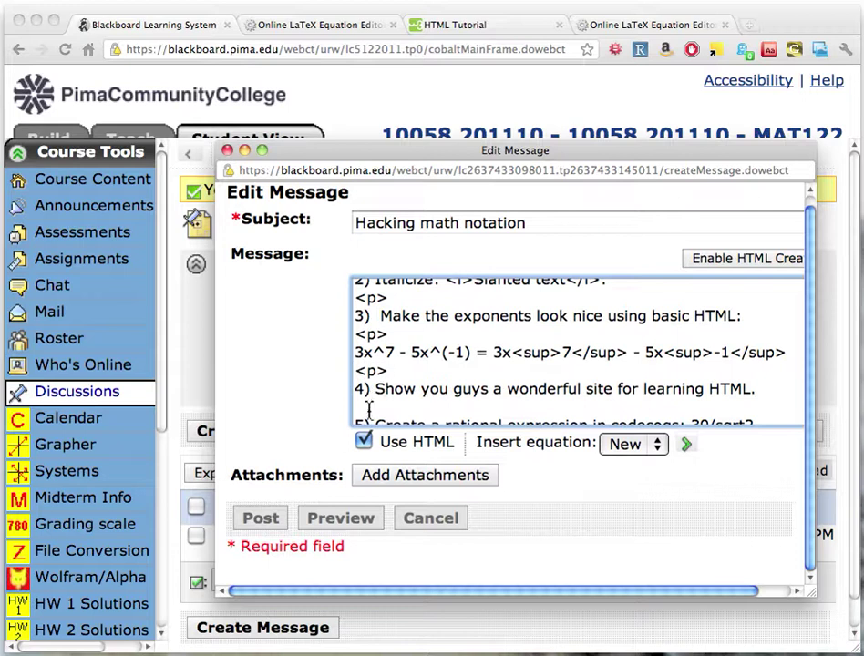
Insert <p> tags on the blank lines before task 5, the CodeCogs embed code and task 6.
{"action": "left_click", "coordinate": [367, 407]}
{"action": "type", "text": "<p>"}
{"action": "scroll", "coordinate": [446, 389], "scroll_direction": "down", "scroll_amount": 3}
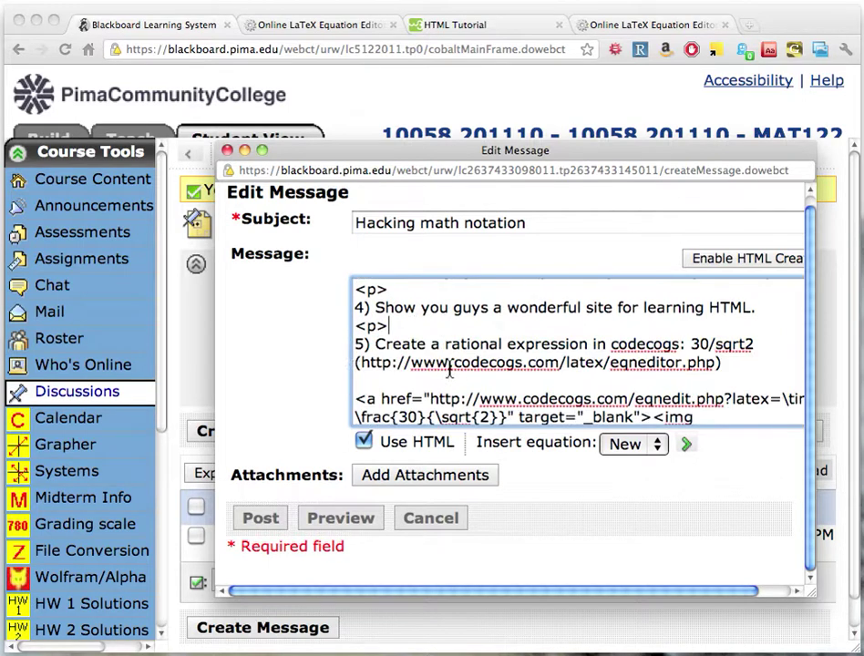
{"action": "left_click", "coordinate": [358, 378]}
{"action": "type", "text": "<p>"}
{"action": "scroll", "coordinate": [392, 372], "scroll_direction": "down", "scroll_amount": 3}
{"action": "left_click", "coordinate": [387, 387]}
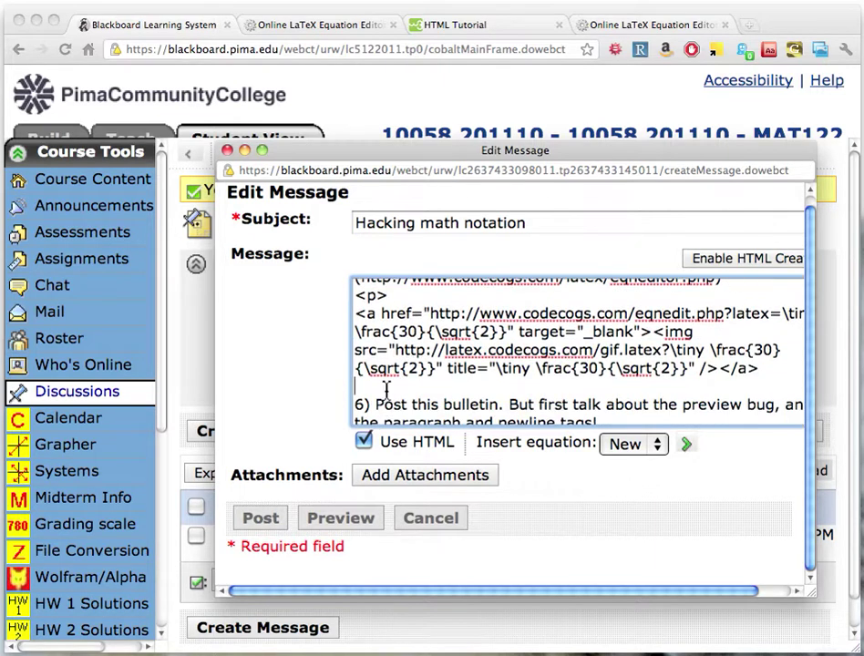
{"action": "type", "text": "<p>"}
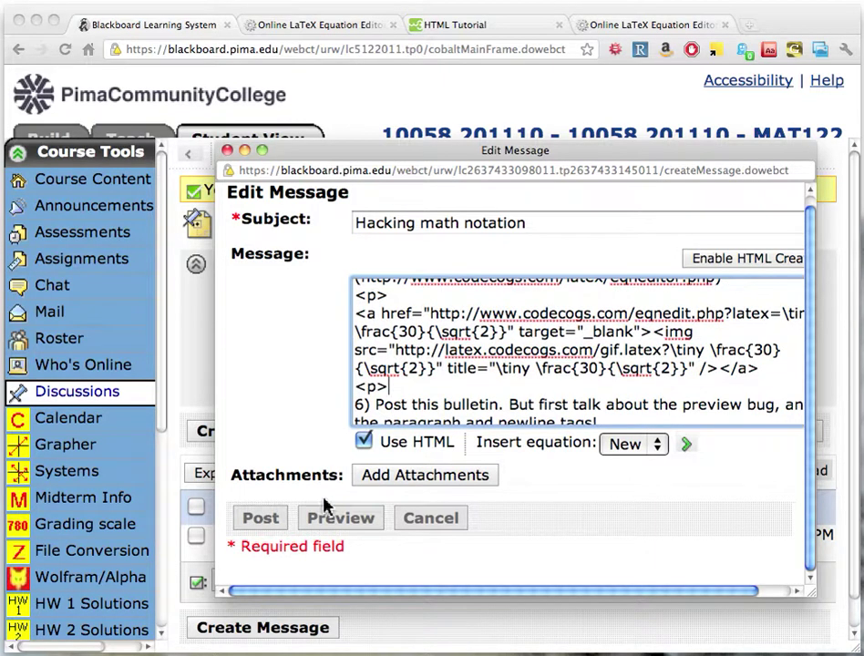
Post the revised message and open it from the topic to review its paragraph breaks, exponent expression and CodeCogs address.
{"action": "left_click", "coordinate": [265, 518]}
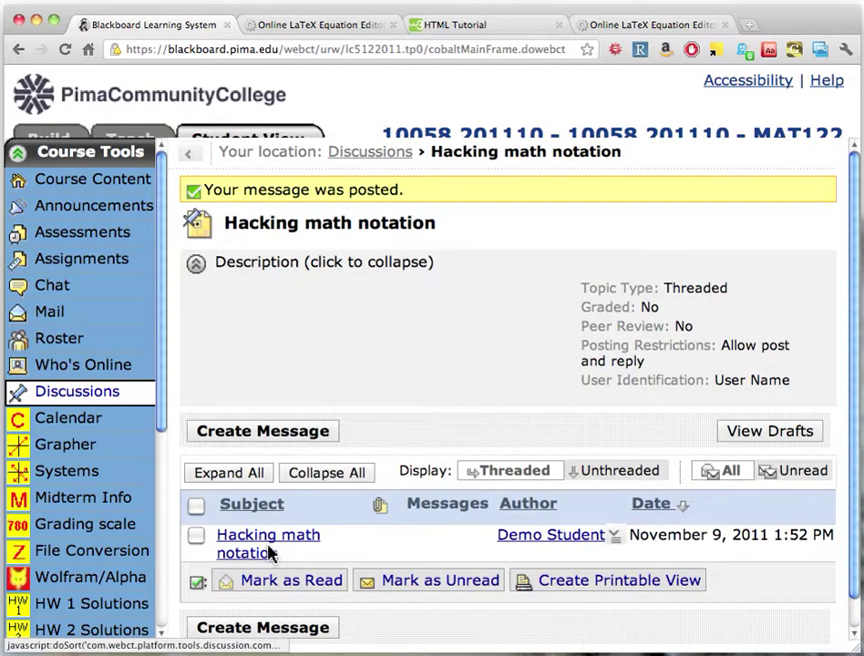
{"action": "left_click", "coordinate": [266, 543]}
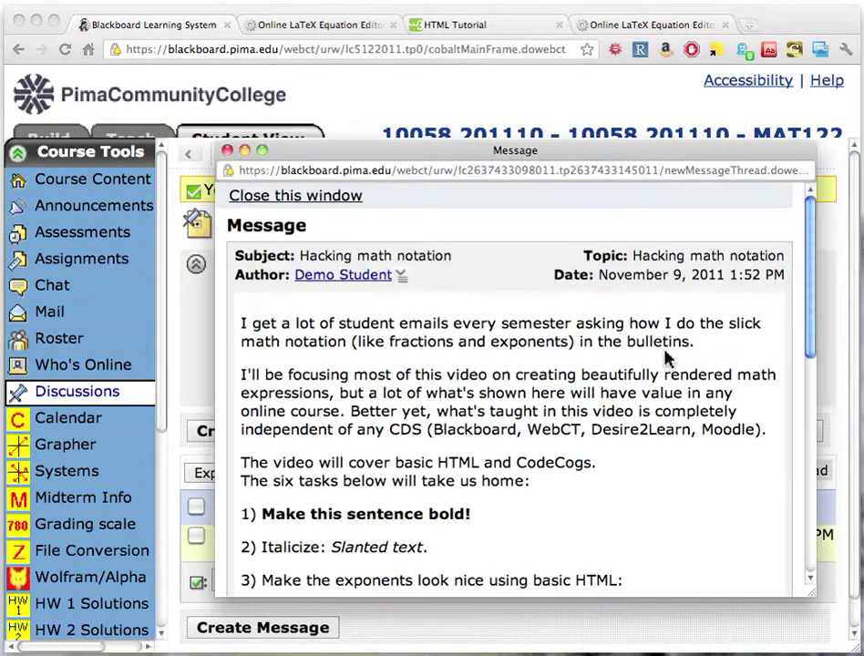
{"action": "scroll", "coordinate": [669, 356], "scroll_direction": "down", "scroll_amount": 2}
{"action": "scroll", "coordinate": [668, 356], "scroll_direction": "down", "scroll_amount": 5}
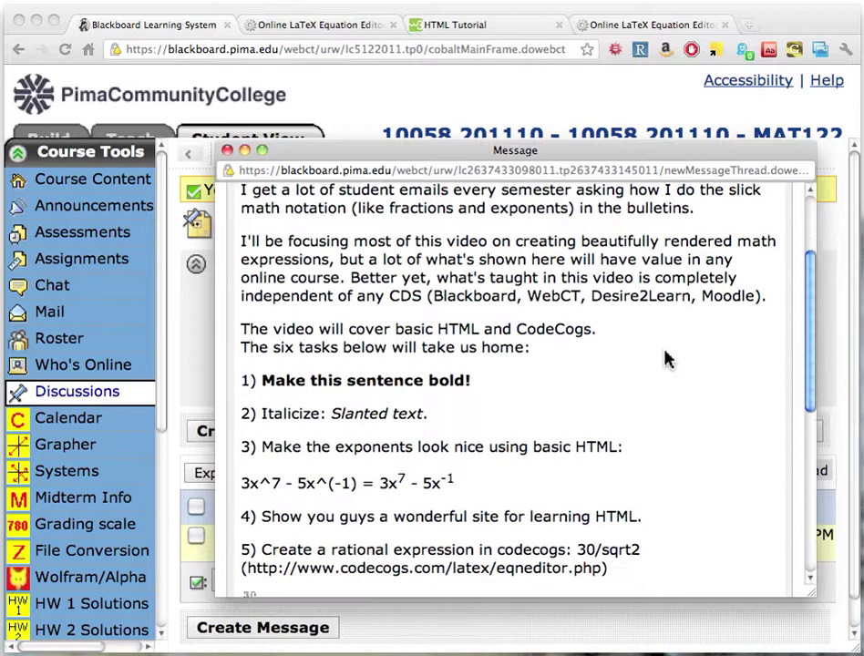
{"action": "scroll", "coordinate": [669, 357], "scroll_direction": "down", "scroll_amount": 2}
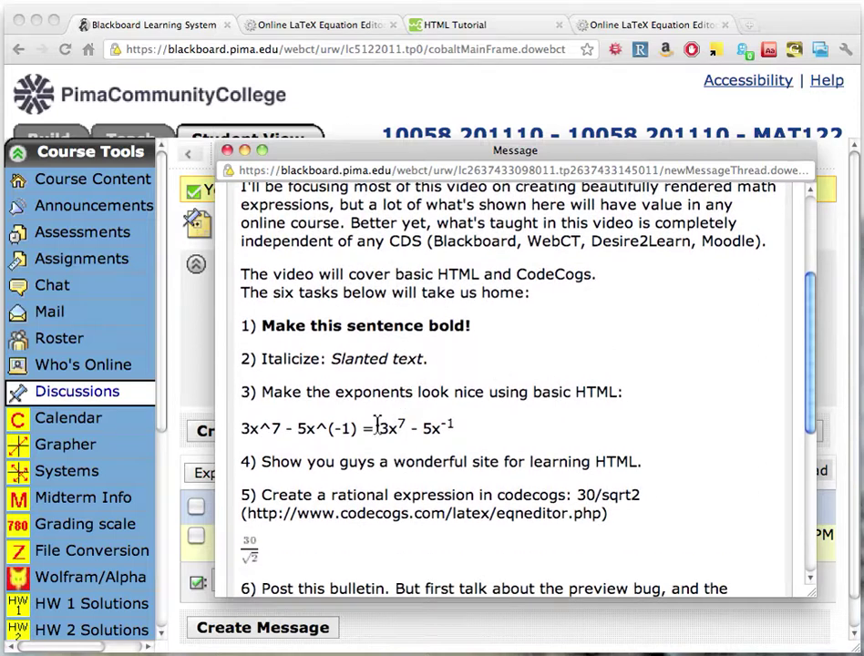
{"action": "left_click_drag", "start_coordinate": [379, 429], "coordinate": [454, 429]}
{"action": "left_click_drag", "start_coordinate": [809, 286], "coordinate": [679, 361]}
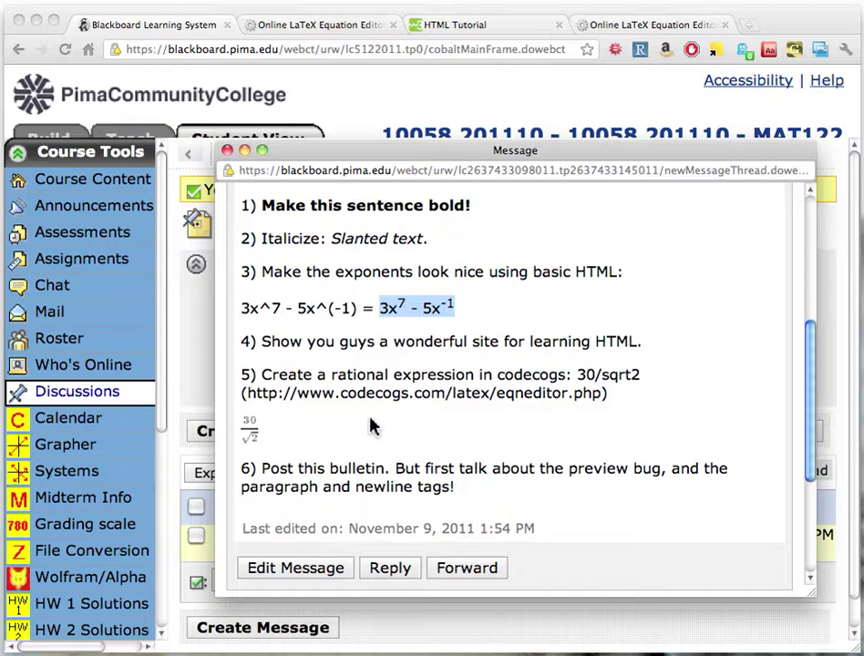
{"action": "left_click_drag", "start_coordinate": [249, 401], "coordinate": [597, 404]}
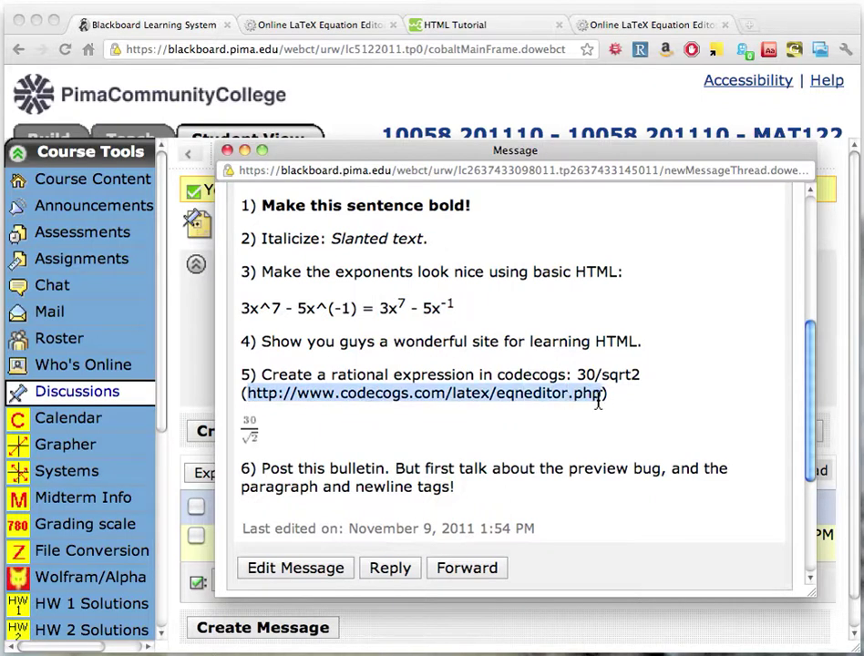